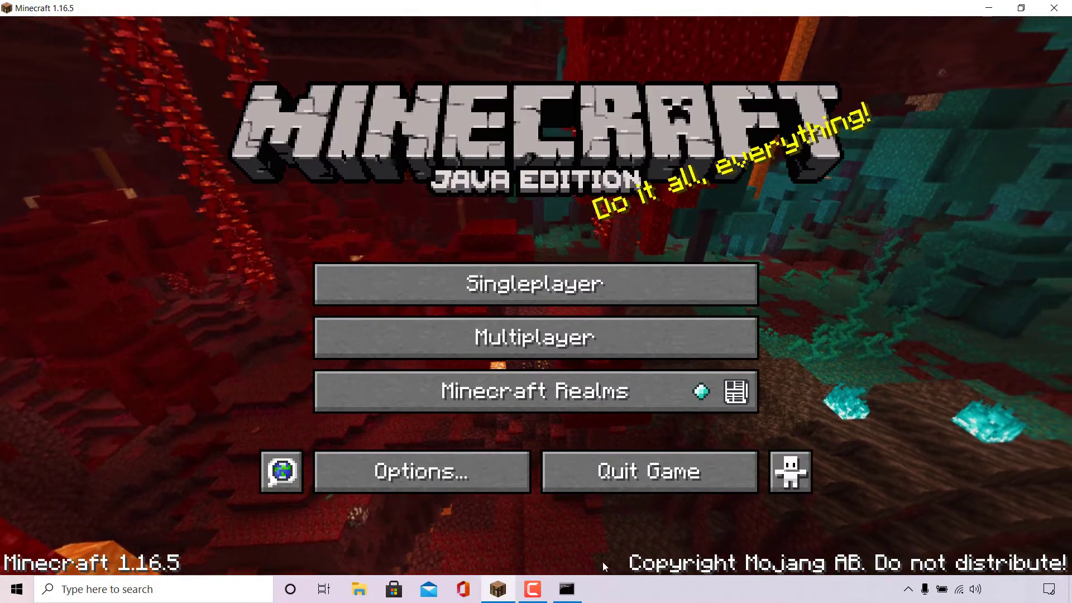
Confirm the server console has started, then go to Minecraft's multiplayer server list
{"action": "left_click", "coordinate": [566, 588]}
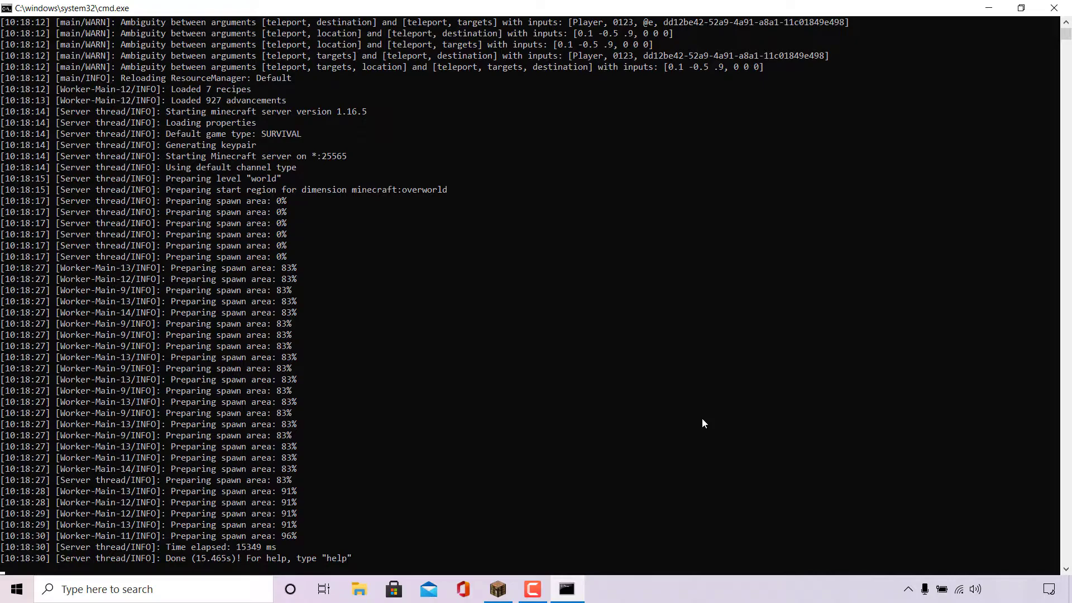
{"action": "left_click", "coordinate": [497, 588]}
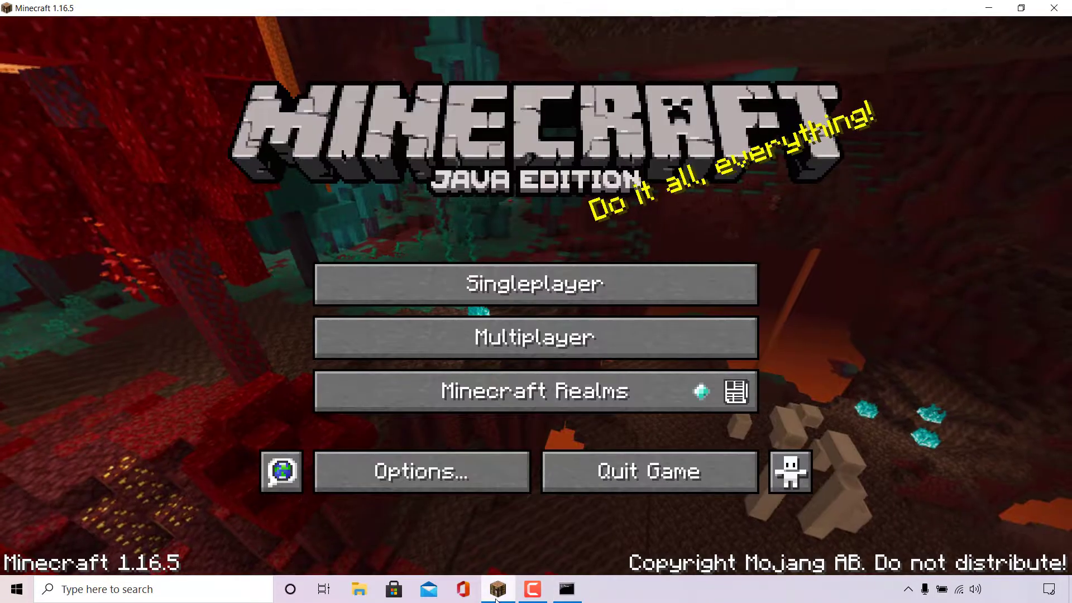
{"action": "left_click", "coordinate": [672, 337]}
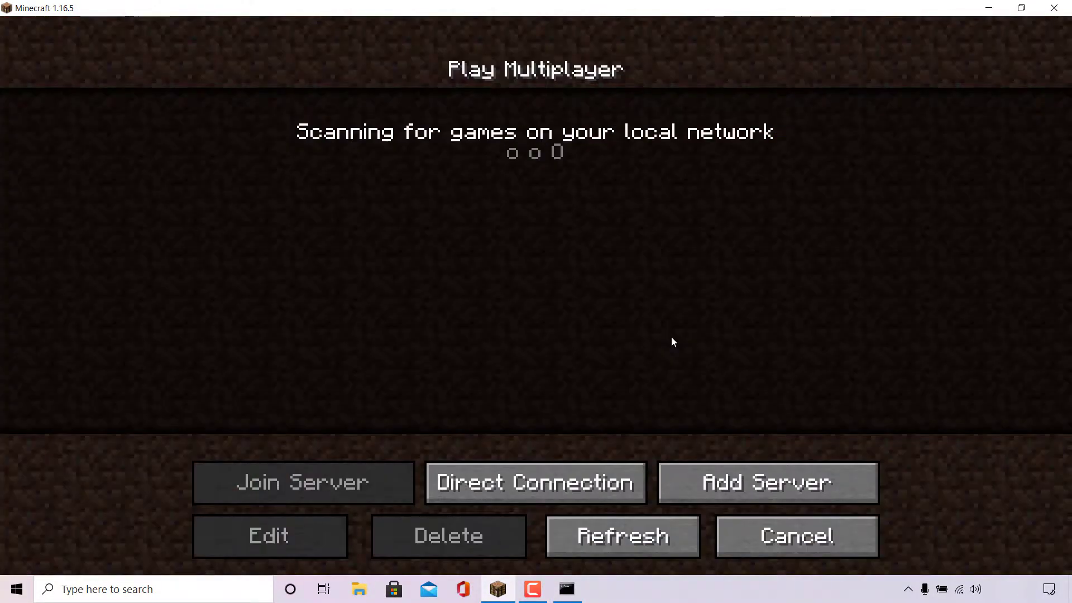
Add a server entry named websplaining with server address 0
{"action": "left_click", "coordinate": [828, 483]}
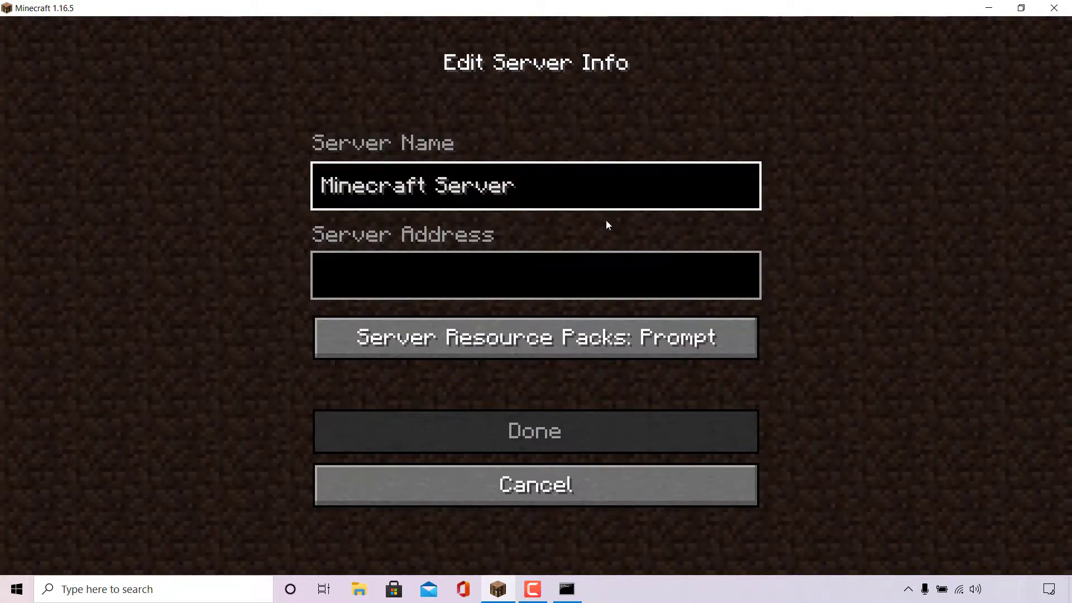
{"action": "key", "text": "BackSpace"}
{"action": "key", "text": "BackSpace"}
{"action": "key", "text": "BackSpace"}
{"action": "key", "text": "BackSpace"}
{"action": "key", "text": "BackSpace"}
{"action": "key", "text": "BackSpace"}
{"action": "key", "text": "BackSpace"}
{"action": "key", "text": "BackSpace"}
{"action": "key", "text": "BackSpace"}
{"action": "key", "text": "BackSpace"}
{"action": "key", "text": "BackSpace"}
{"action": "key", "text": "BackSpace"}
{"action": "key", "text": "BackSpace"}
{"action": "key", "text": "BackSpace"}
{"action": "key", "text": "BackSpace"}
{"action": "key", "text": "BackSpace"}
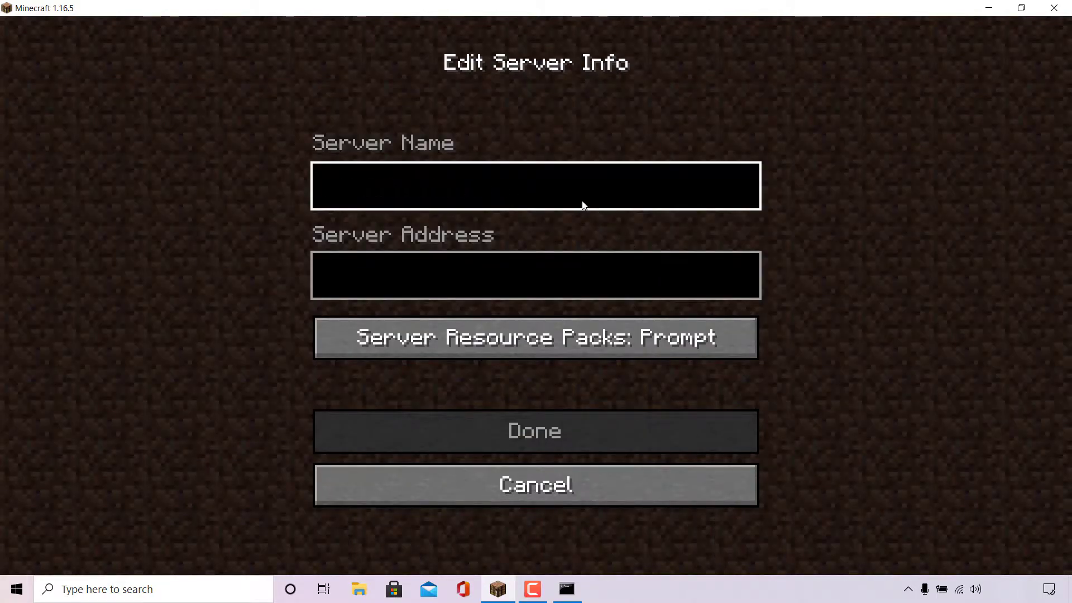
{"action": "type", "text": "websplaining"}
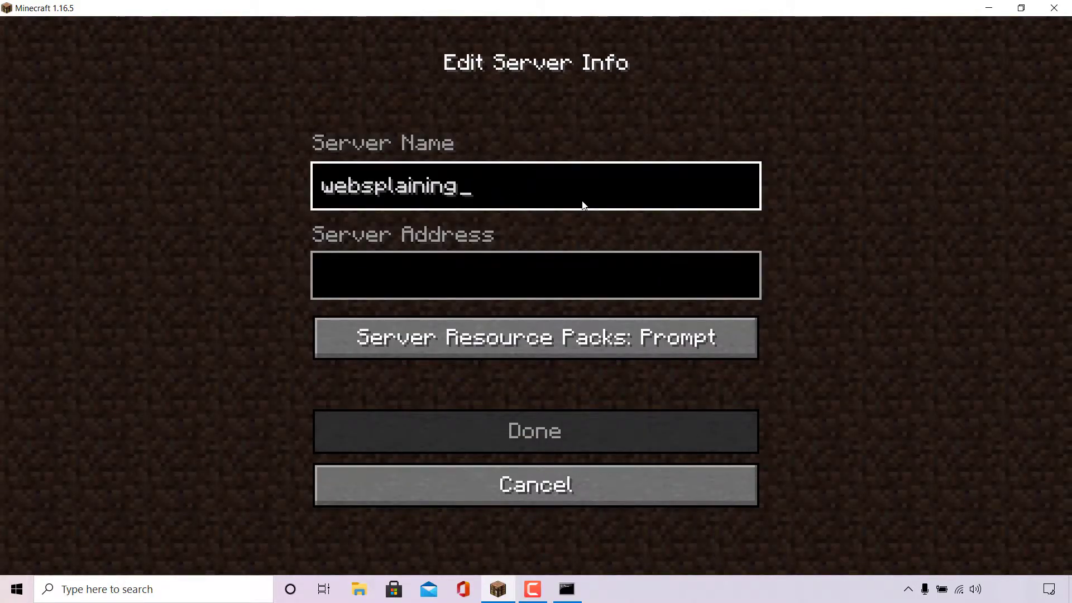
{"action": "left_click", "coordinate": [528, 281]}
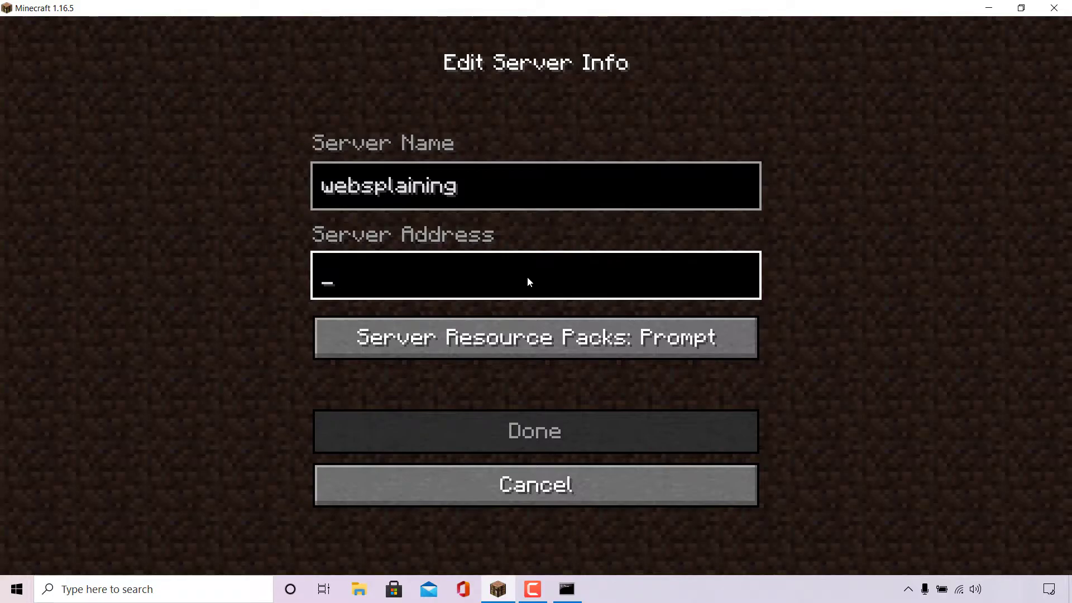
{"action": "type", "text": "0"}
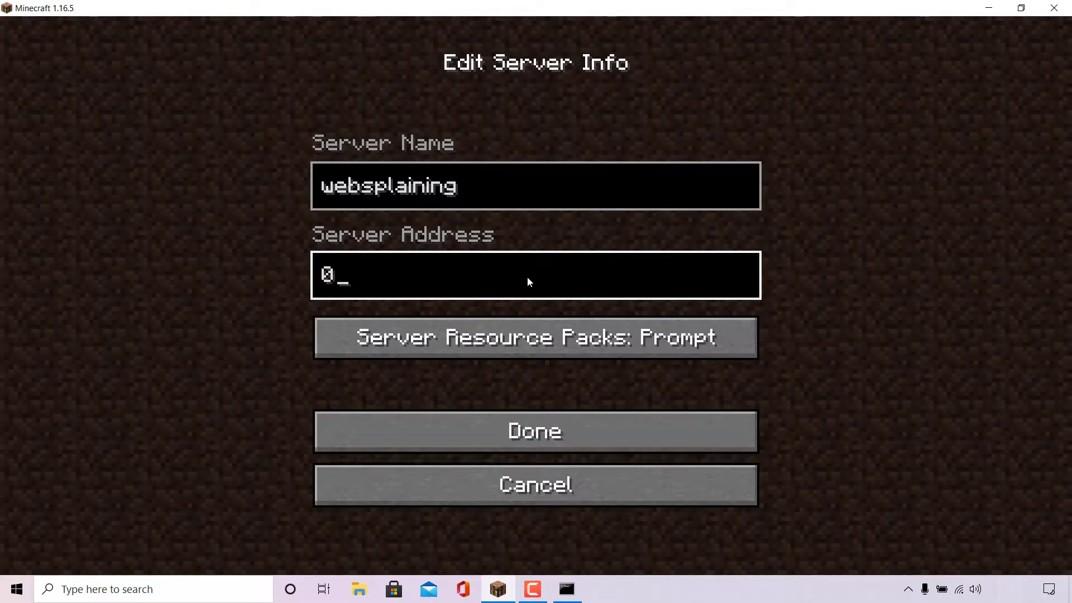
{"action": "left_click", "coordinate": [628, 431]}
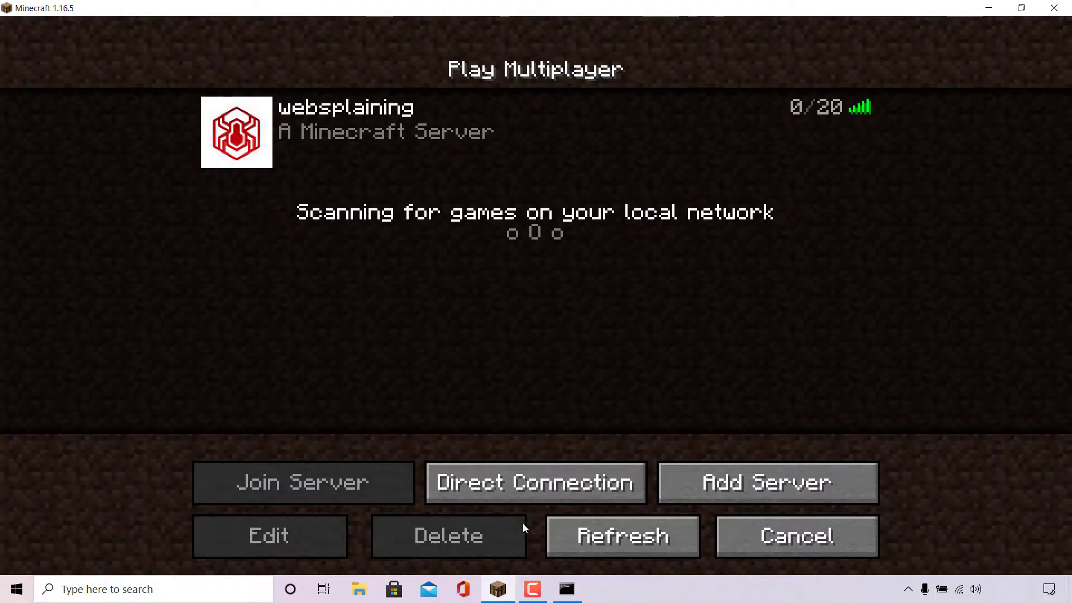
Shut down the server with the stop command in its console, then minimize Minecraft
{"action": "left_click", "coordinate": [566, 589]}
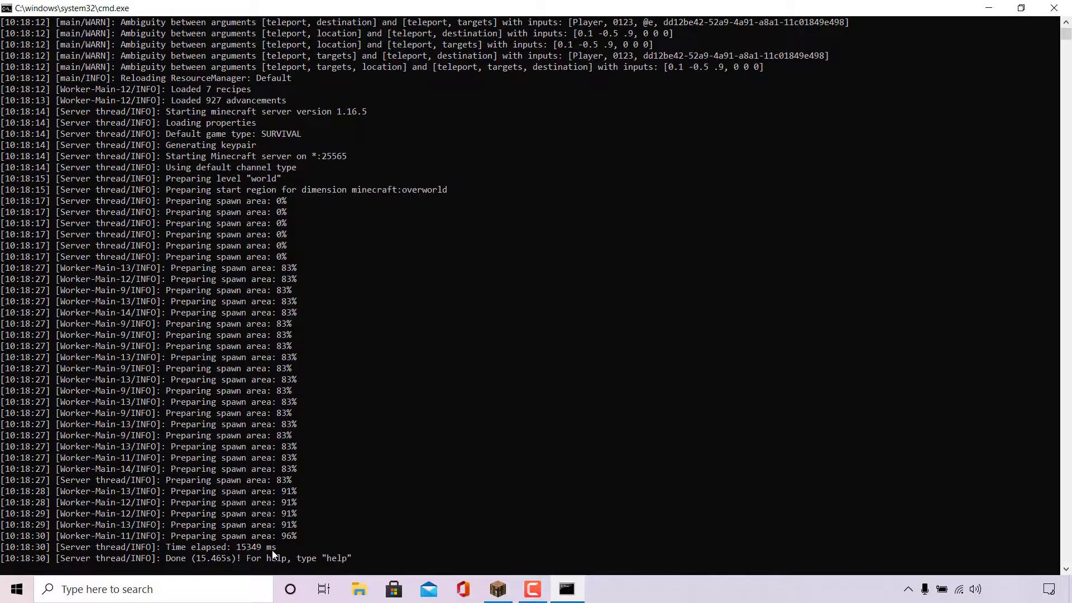
{"action": "type", "text": "stop"}
{"action": "key", "text": "Return"}
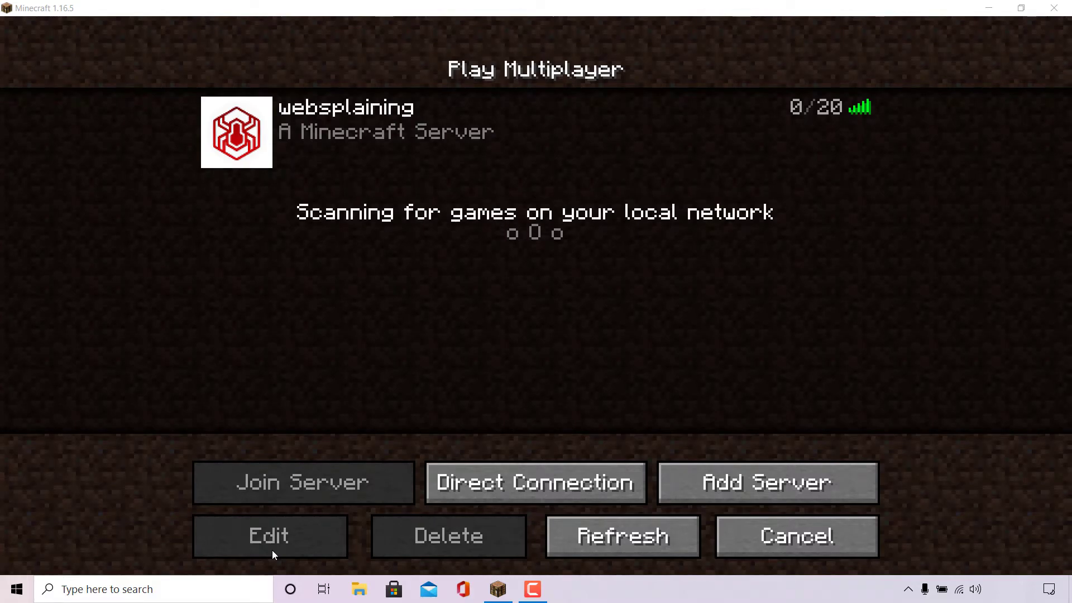
{"action": "left_click", "coordinate": [986, 10]}
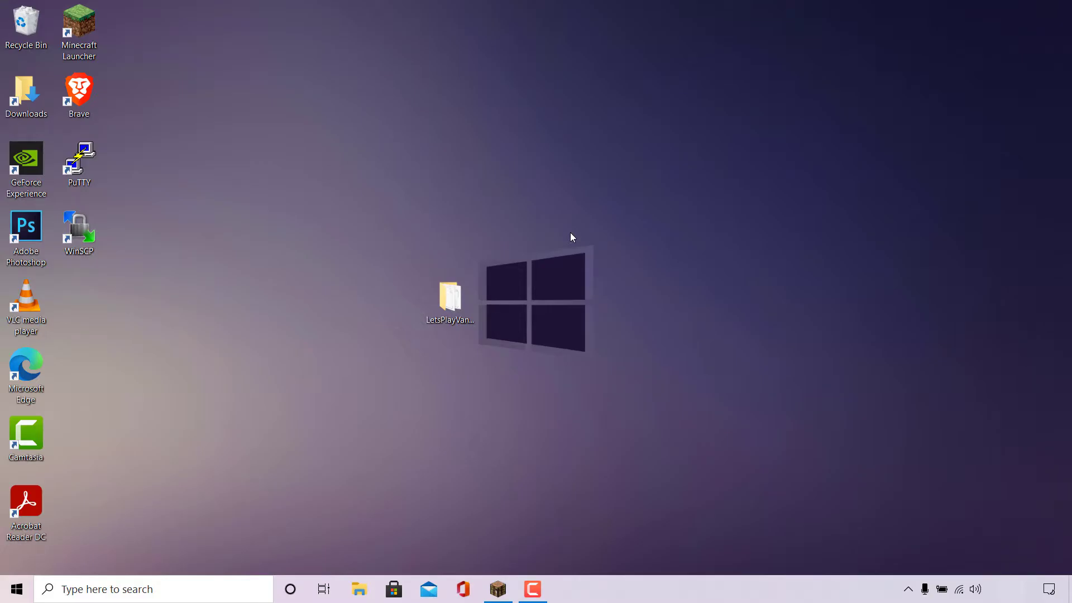
Launch Brave, browse the mctools.org and minecraft.tools MOTD tabs, then return to FadeHost
{"action": "double_click", "coordinate": [79, 91]}
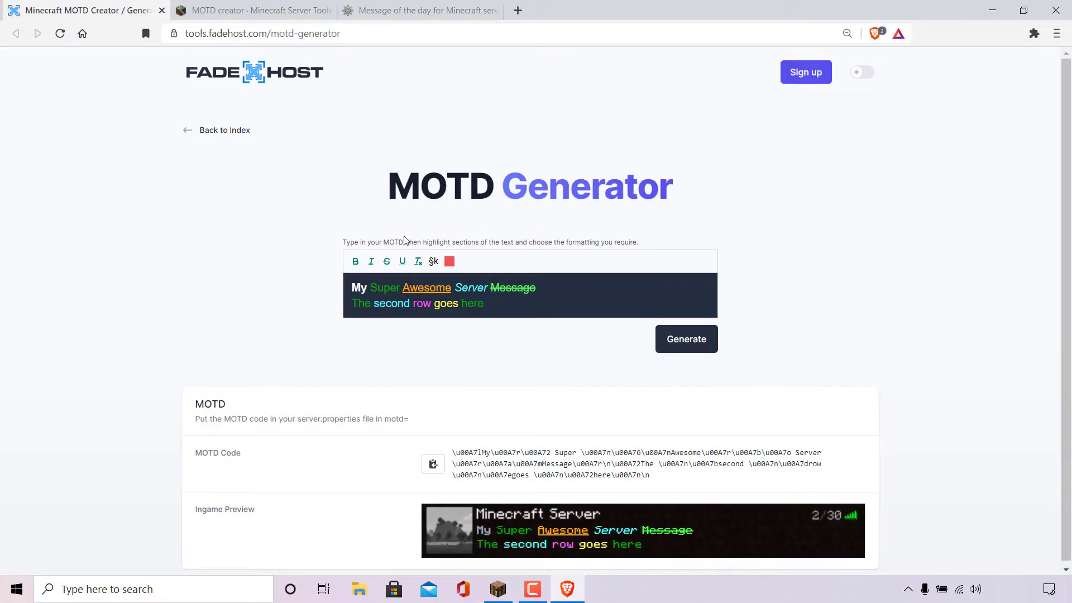
{"action": "left_click", "coordinate": [350, 29]}
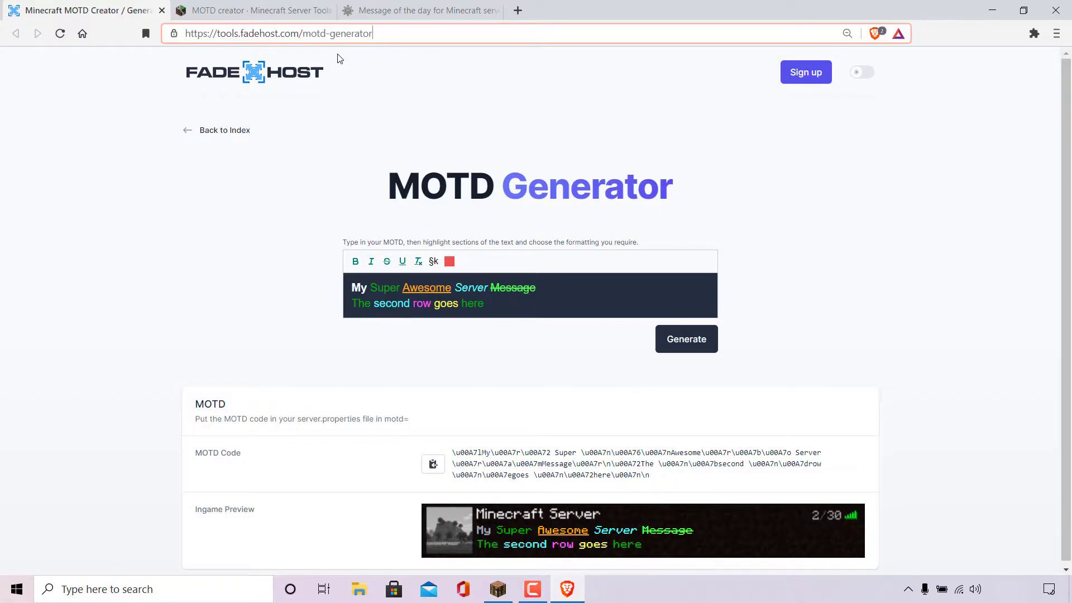
{"action": "left_click", "coordinate": [440, 126]}
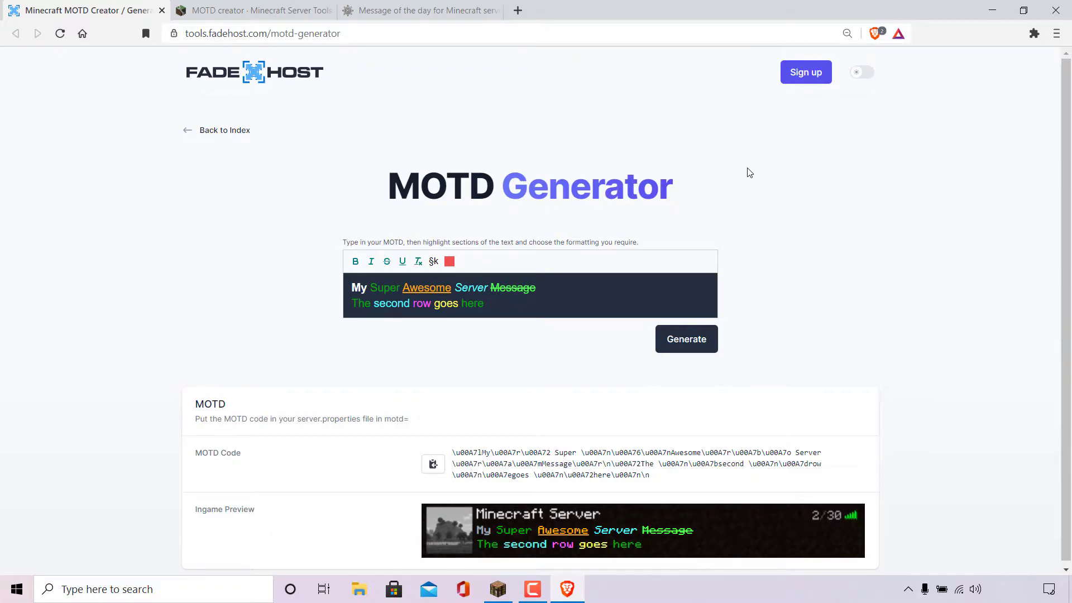
{"action": "left_click", "coordinate": [284, 6]}
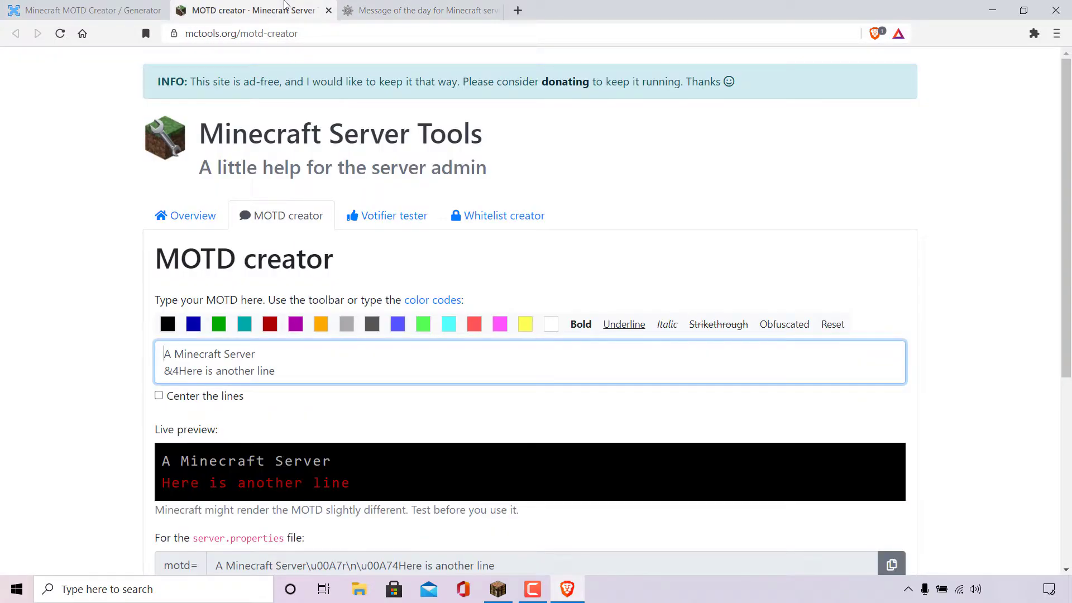
{"action": "left_click", "coordinate": [407, 13]}
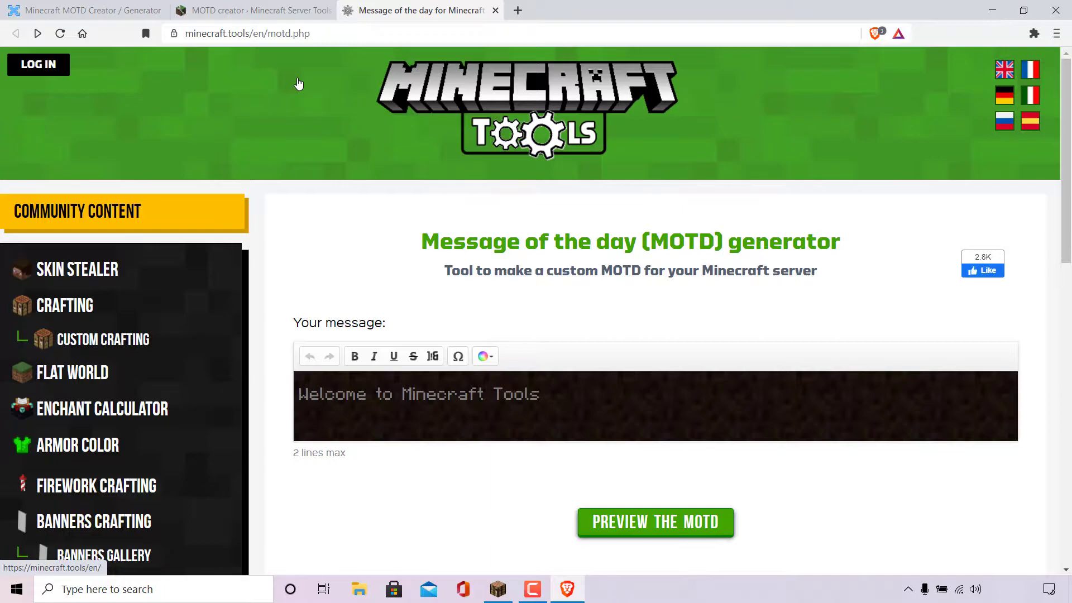
{"action": "key", "text": "ctrl+Tab"}
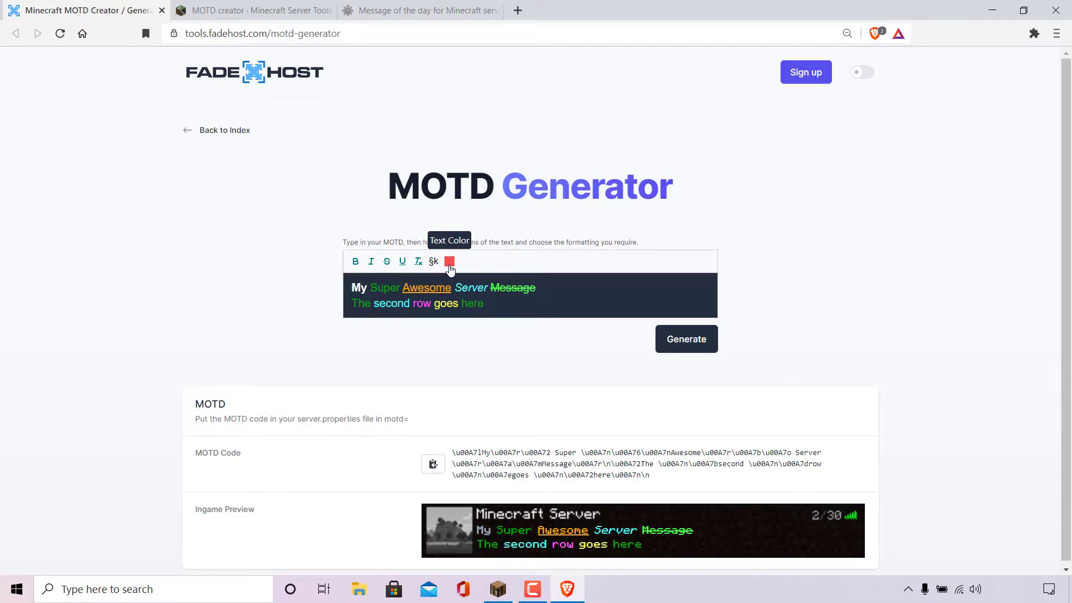
{"action": "left_click", "coordinate": [450, 266]}
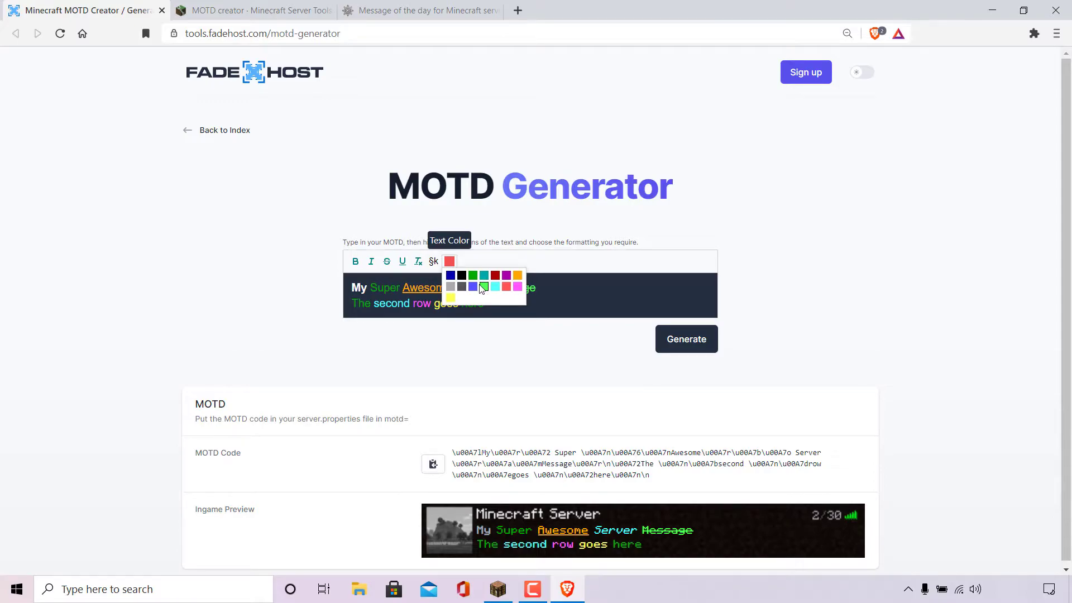
{"action": "left_click", "coordinate": [560, 266]}
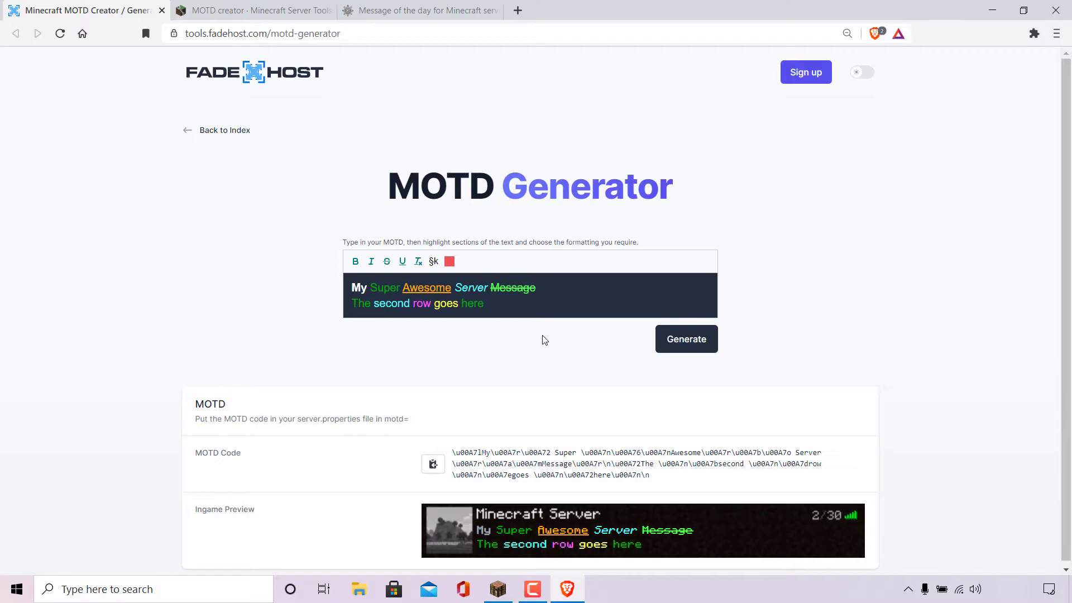
Clear the sample text and enter 'Welcome To The Websplaining Minecraft Server' / 'A Vanilla Survival Server'
{"action": "left_click_drag", "start_coordinate": [503, 310], "coordinate": [234, 239]}
{"action": "key", "text": "BackSpace"}
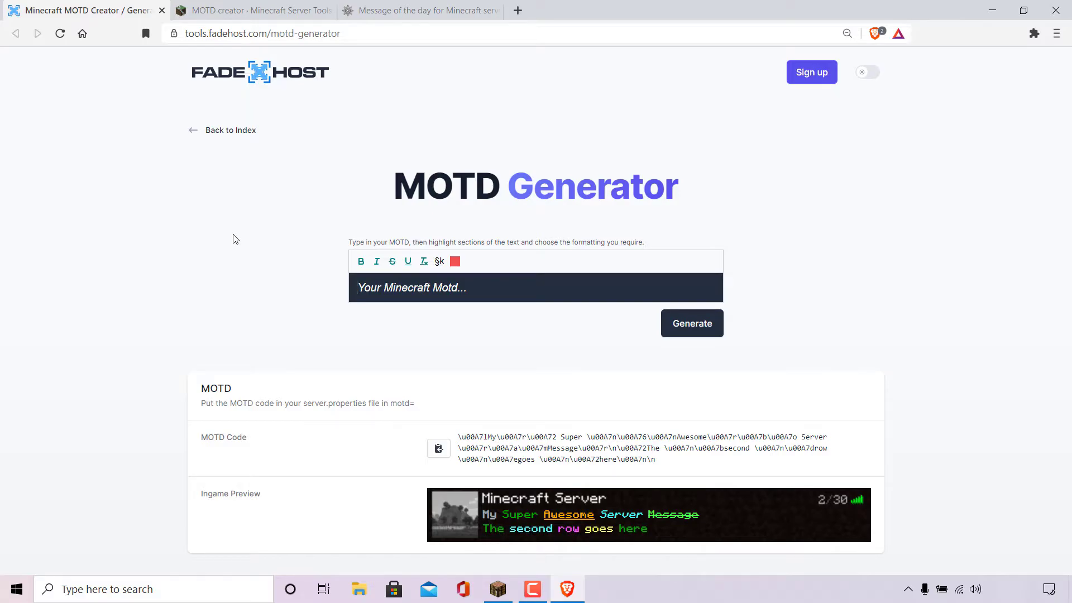
{"action": "type", "text": "We"}
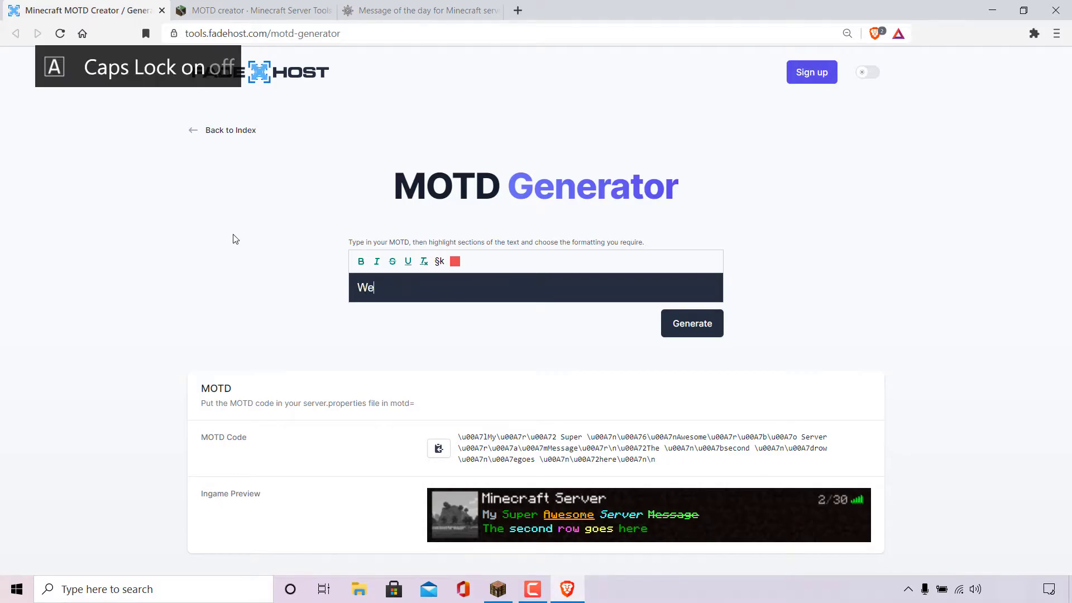
{"action": "type", "text": "lcome To The Websplaini"}
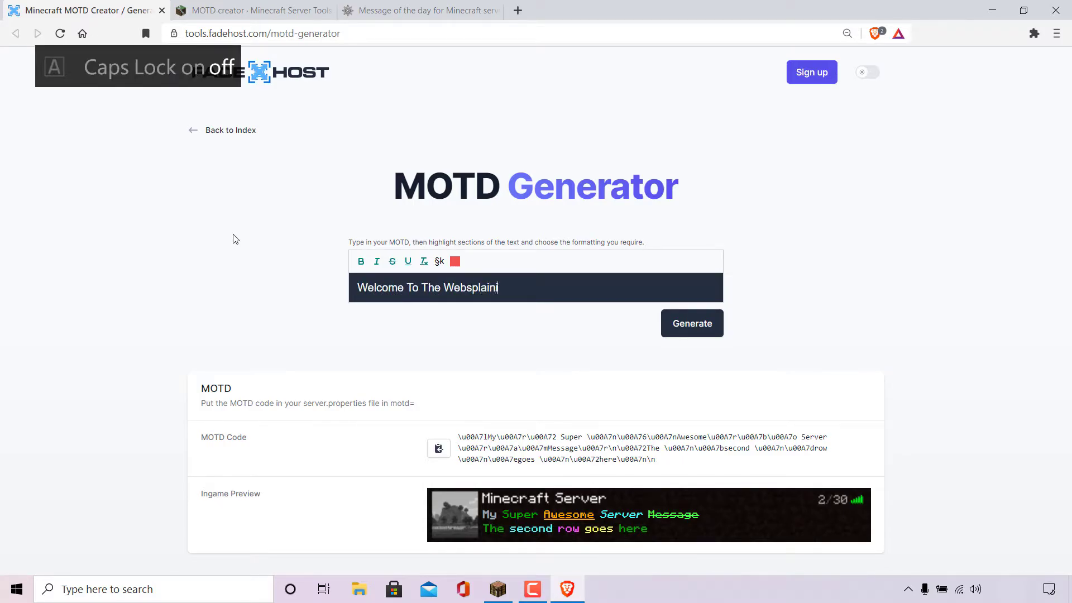
{"action": "type", "text": "ng Minecraft Server"}
{"action": "key", "text": "Return"}
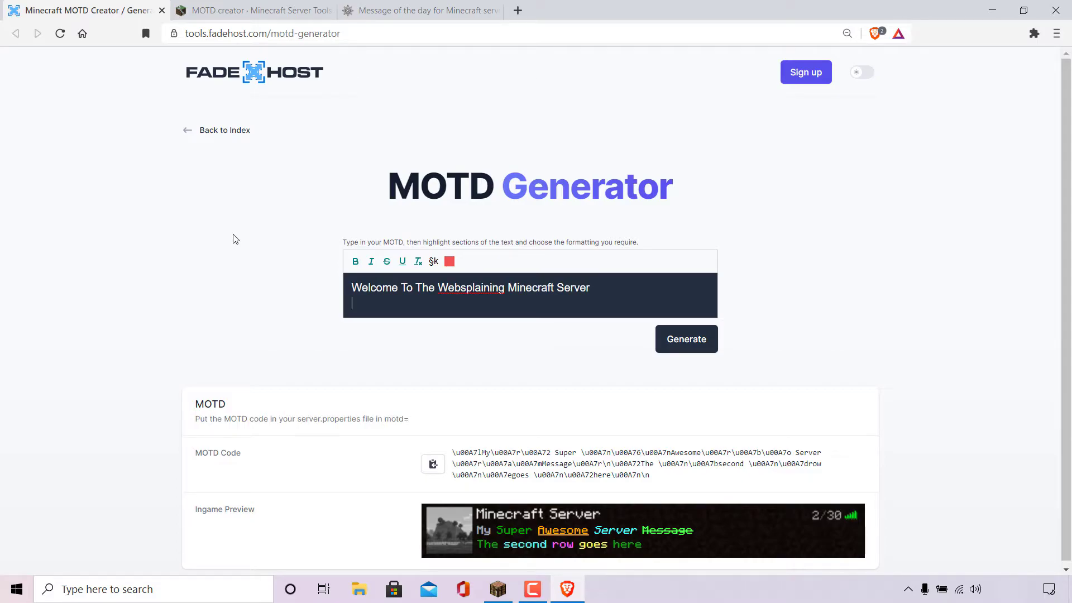
{"action": "type", "text": "A Vani"}
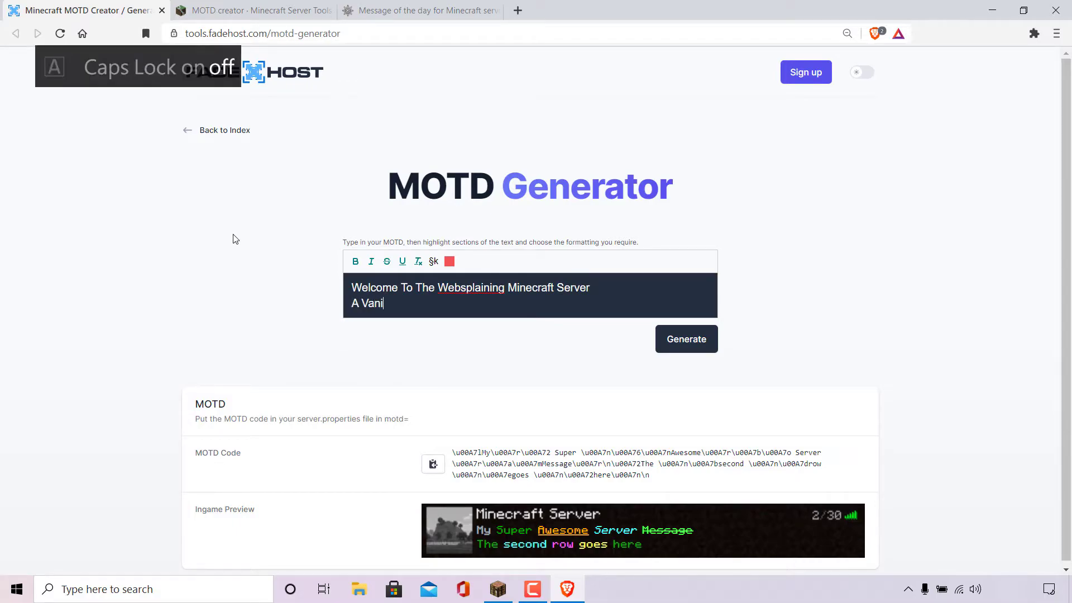
{"action": "type", "text": "lla Survival Server"}
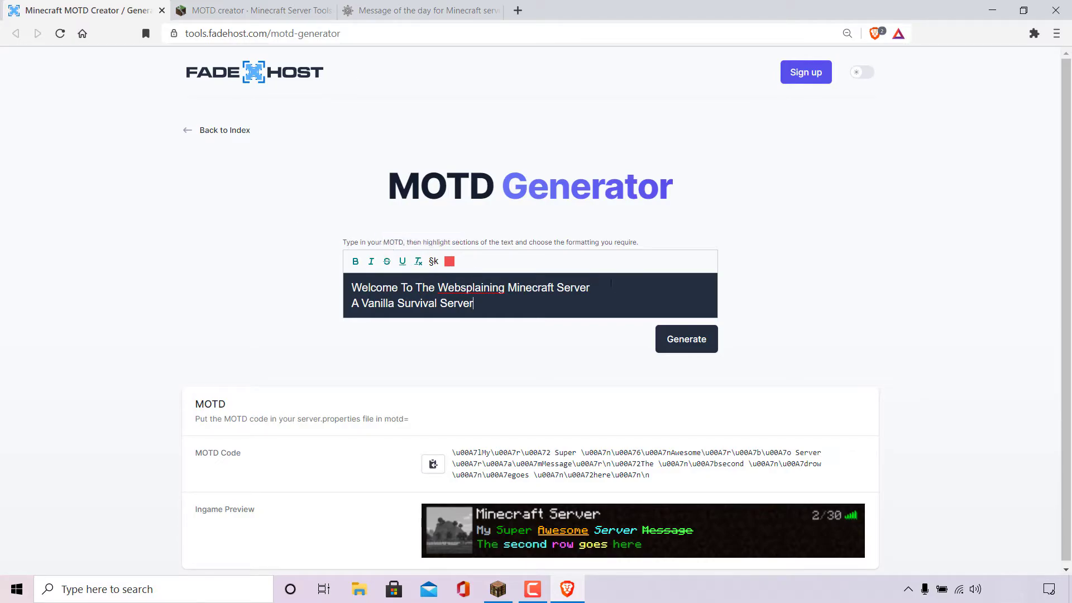
Underline the Welcome line and italicize 'A Vanilla Survival Server'
{"action": "left_click_drag", "start_coordinate": [589, 287], "coordinate": [351, 287]}
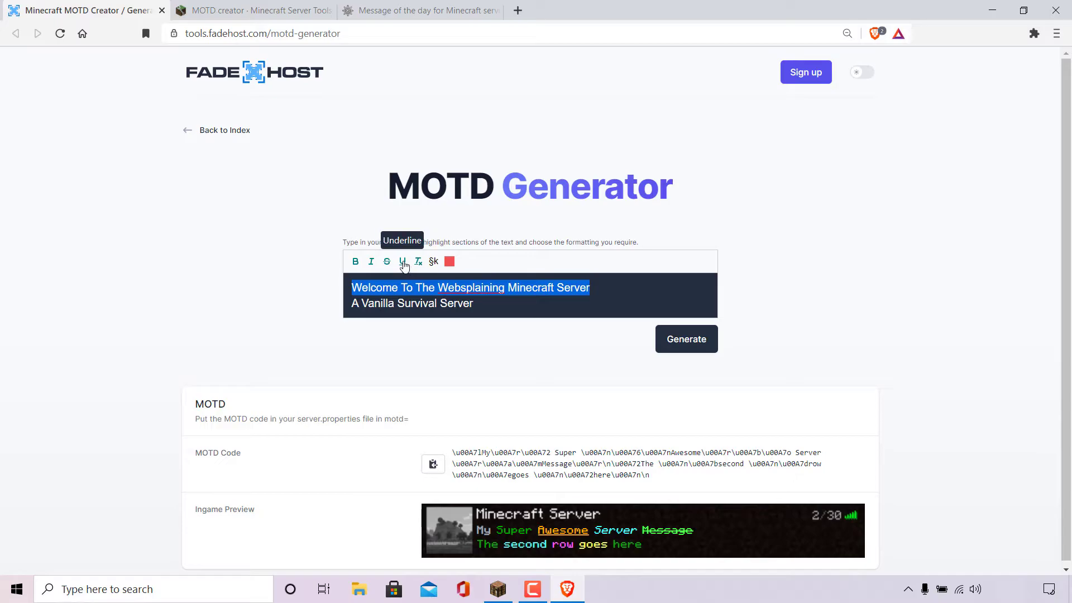
{"action": "left_click", "coordinate": [402, 262]}
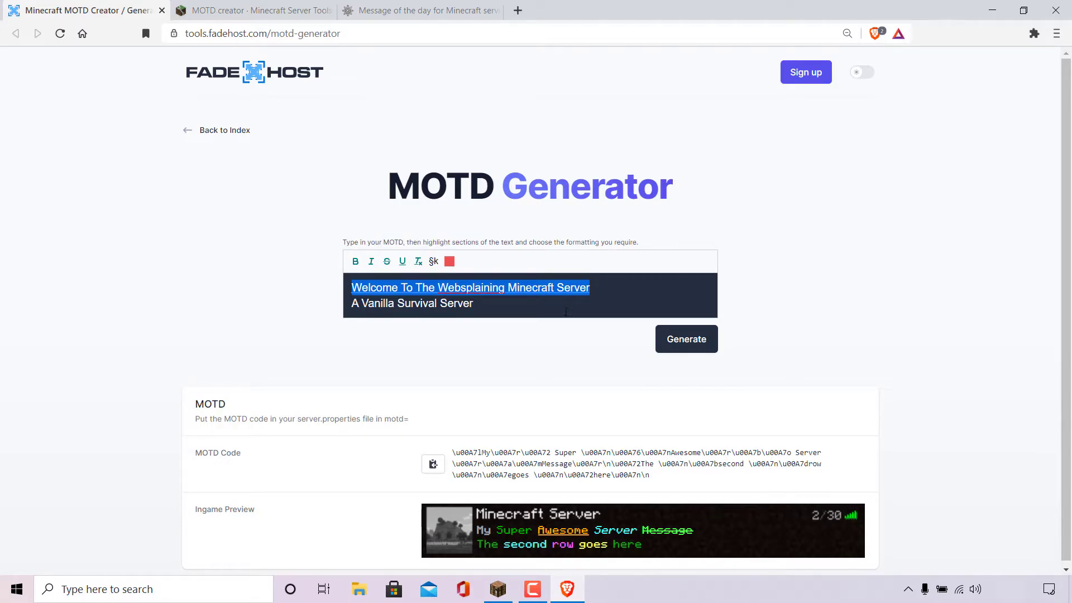
{"action": "left_click_drag", "start_coordinate": [516, 306], "coordinate": [346, 304]}
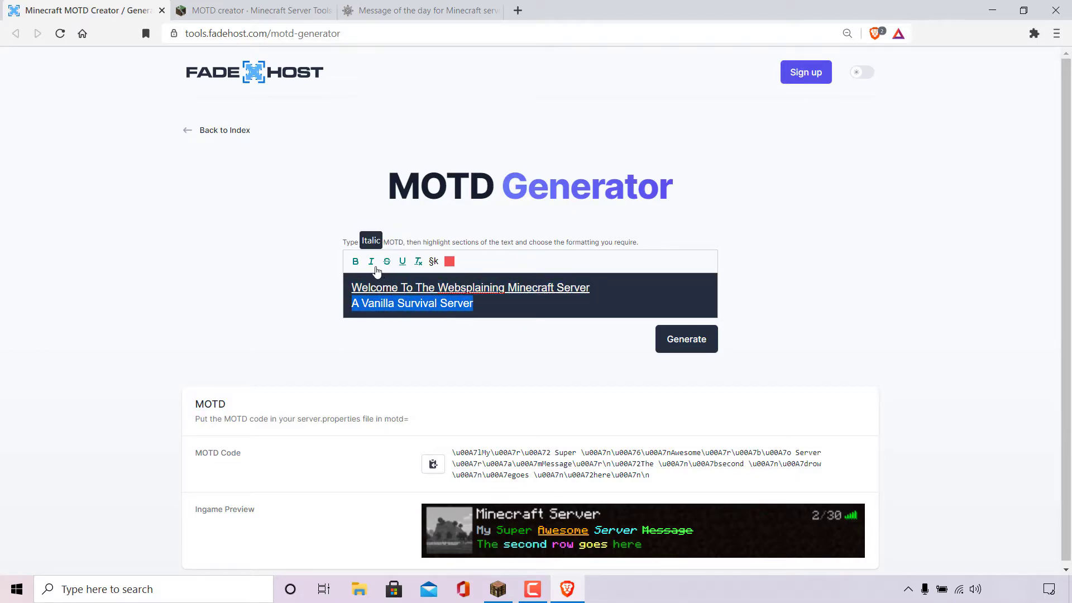
{"action": "left_click", "coordinate": [374, 267]}
{"action": "left_click", "coordinate": [511, 312]}
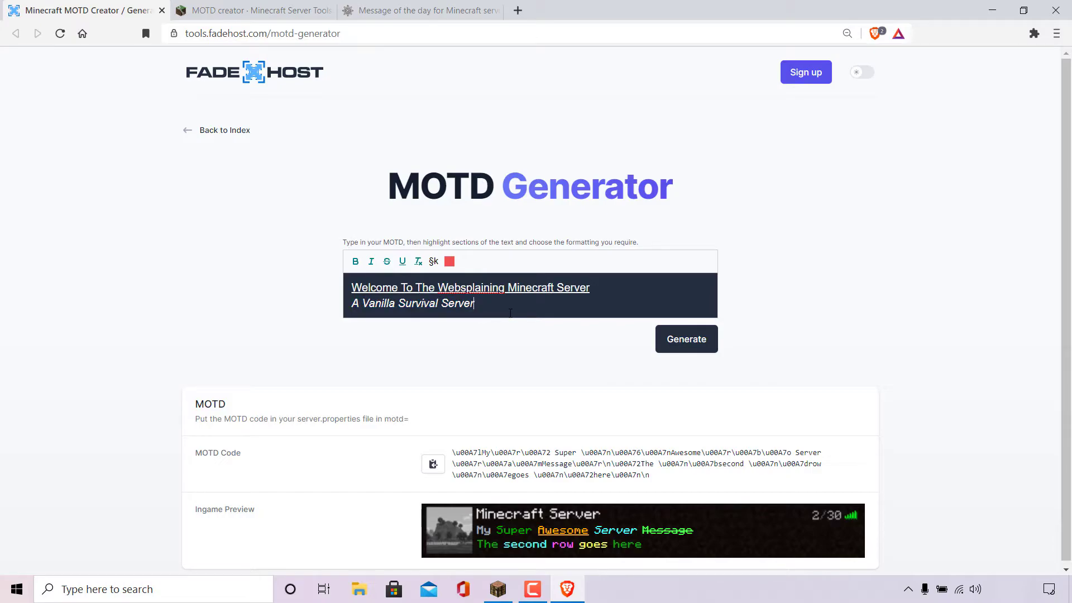
{"action": "left_click_drag", "start_coordinate": [598, 289], "coordinate": [350, 289]}
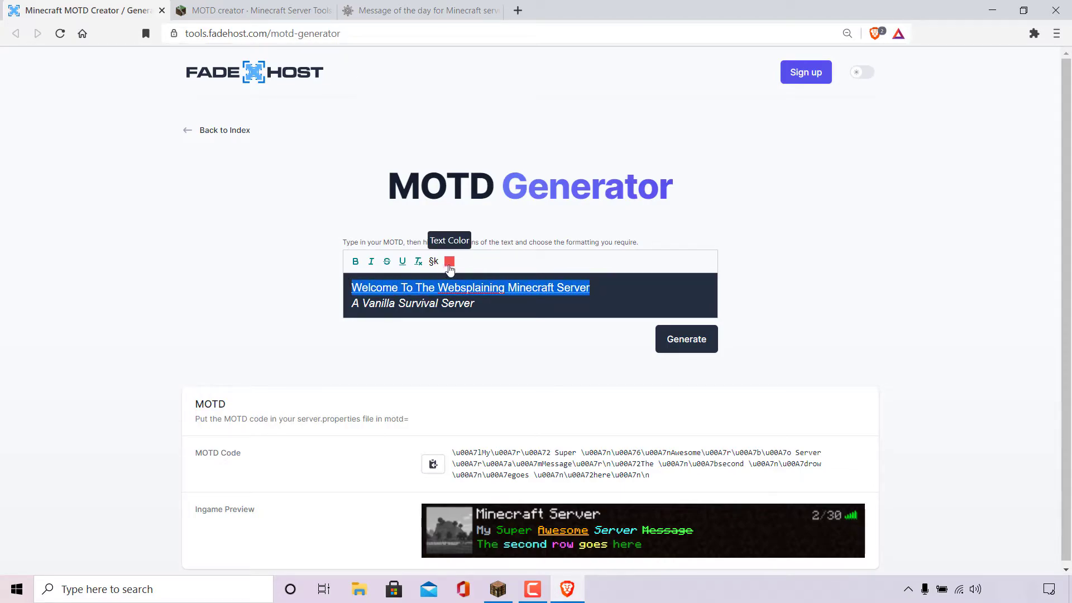
Colour the first MOTD line aqua and the second line magenta
{"action": "left_click", "coordinate": [450, 266]}
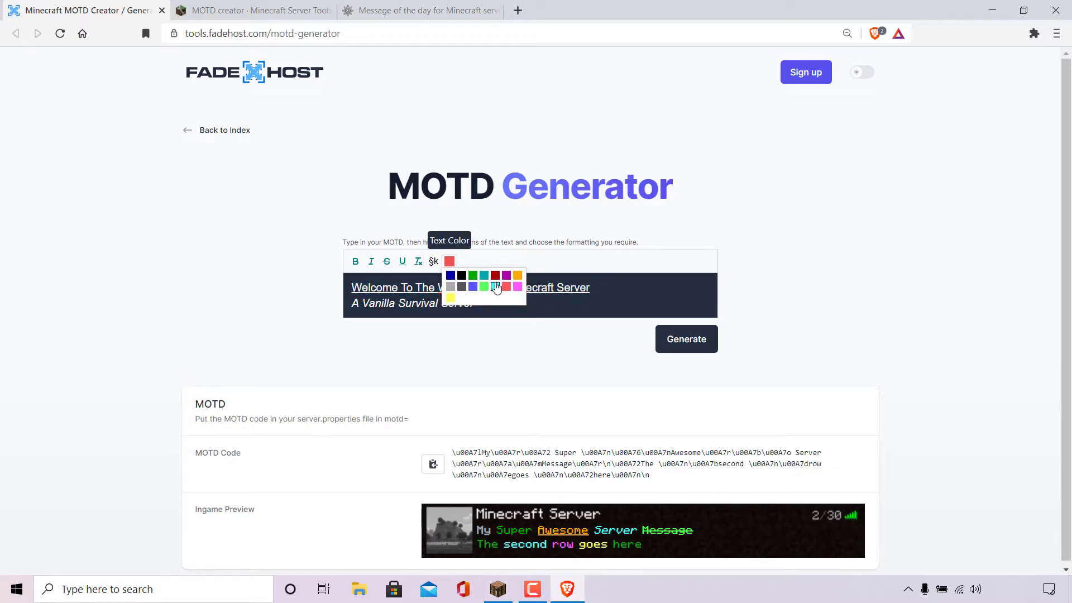
{"action": "left_click", "coordinate": [496, 287]}
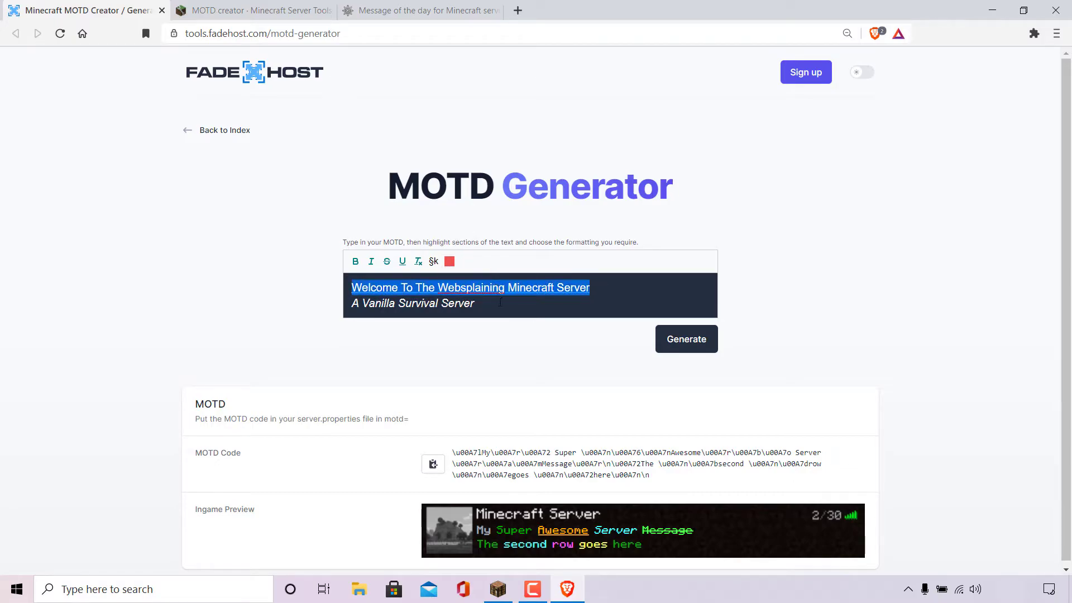
{"action": "left_click", "coordinate": [513, 306]}
{"action": "left_click_drag", "start_coordinate": [474, 304], "coordinate": [353, 303]}
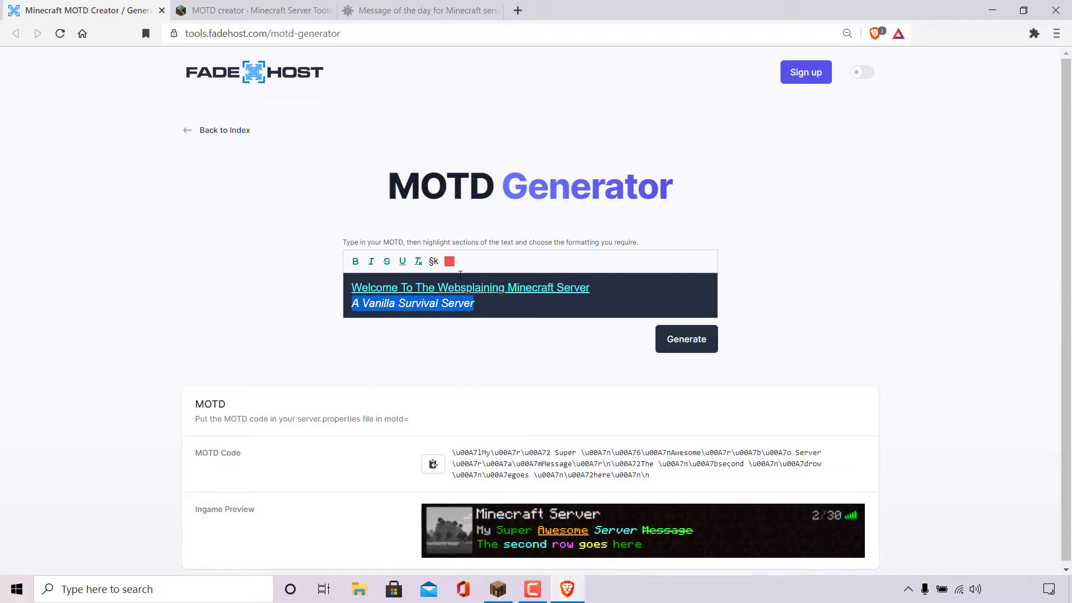
{"action": "left_click", "coordinate": [449, 261]}
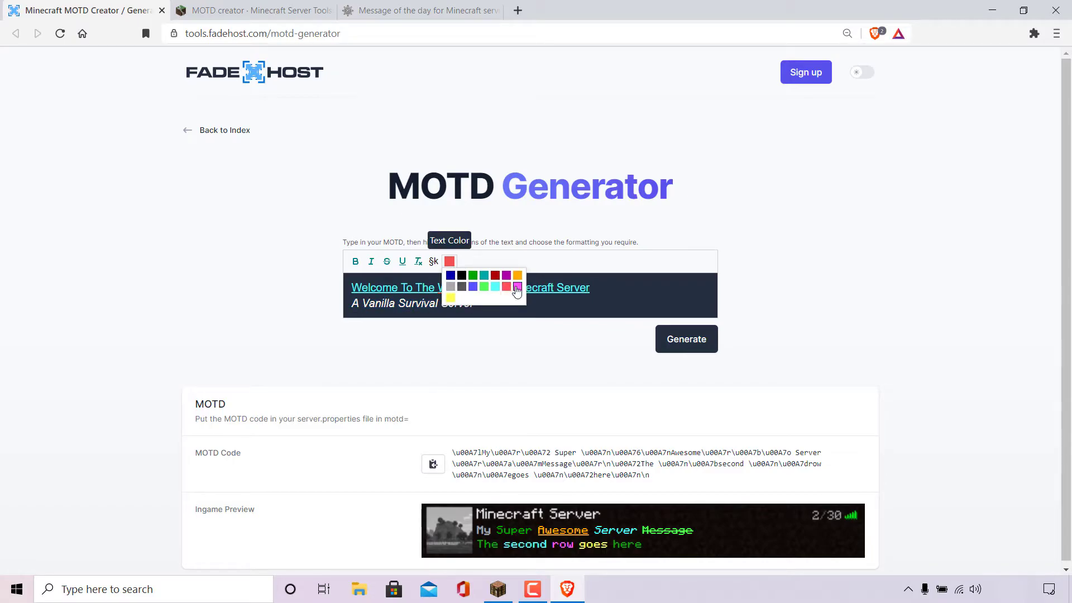
{"action": "left_click", "coordinate": [517, 287]}
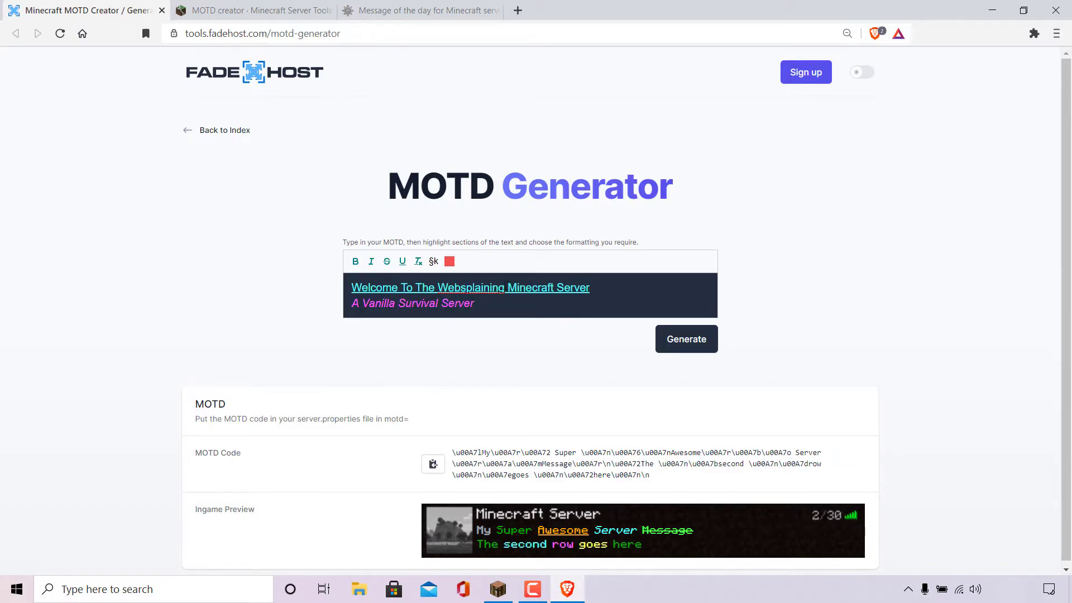
Make the word Websplaining green
{"action": "double_click", "coordinate": [485, 287]}
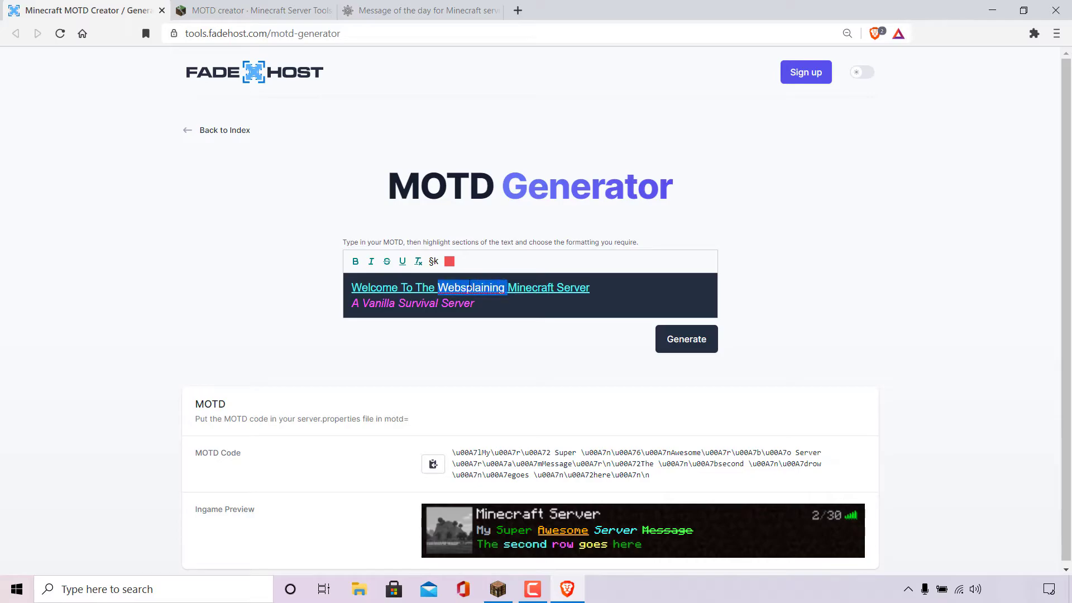
{"action": "left_click", "coordinate": [449, 261]}
{"action": "left_click", "coordinate": [483, 288]}
{"action": "left_click", "coordinate": [543, 306]}
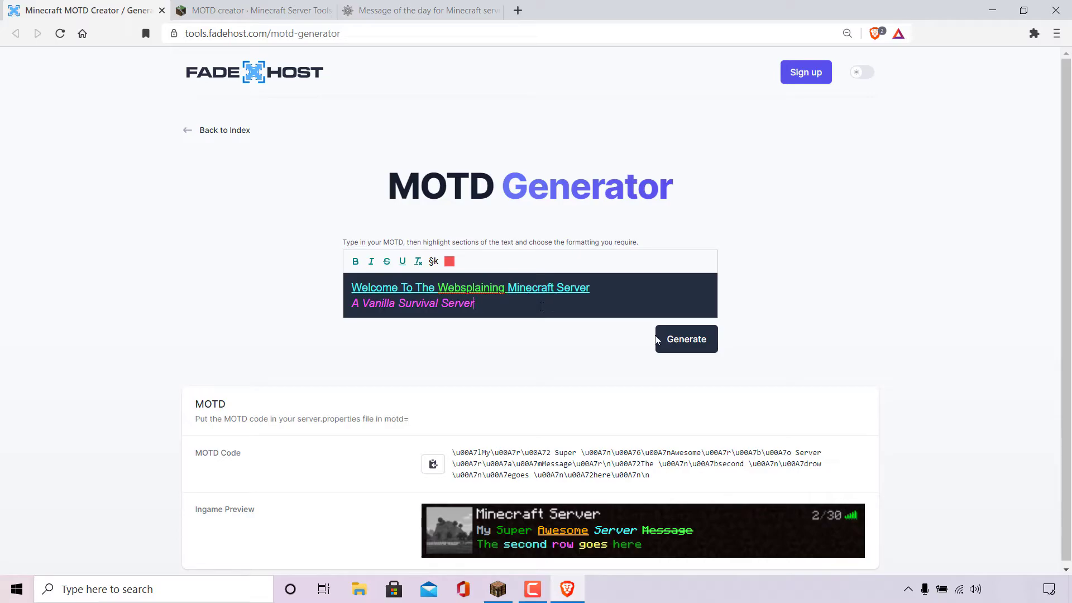
Generate the MOTD code, copy it to the clipboard, and close Brave
{"action": "left_click", "coordinate": [708, 351]}
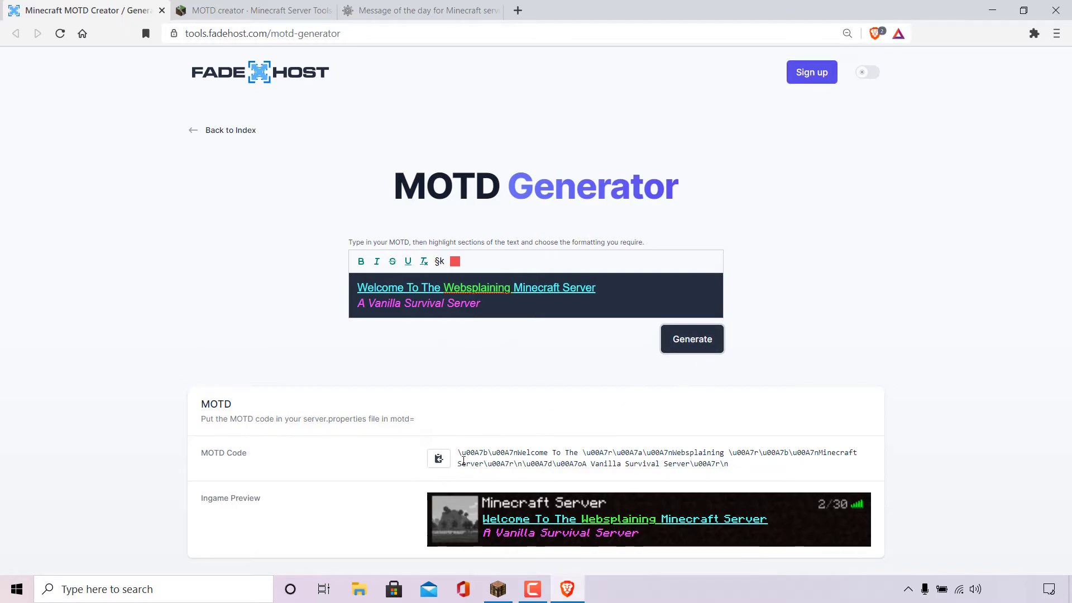
{"action": "left_click_drag", "start_coordinate": [459, 452], "coordinate": [749, 467]}
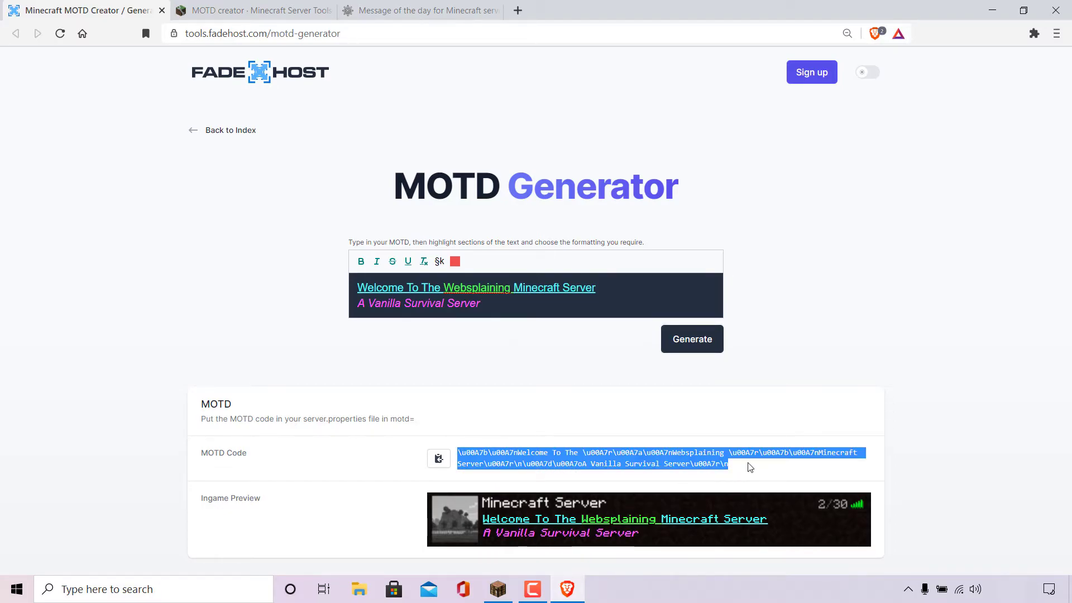
{"action": "left_click", "coordinate": [750, 467]}
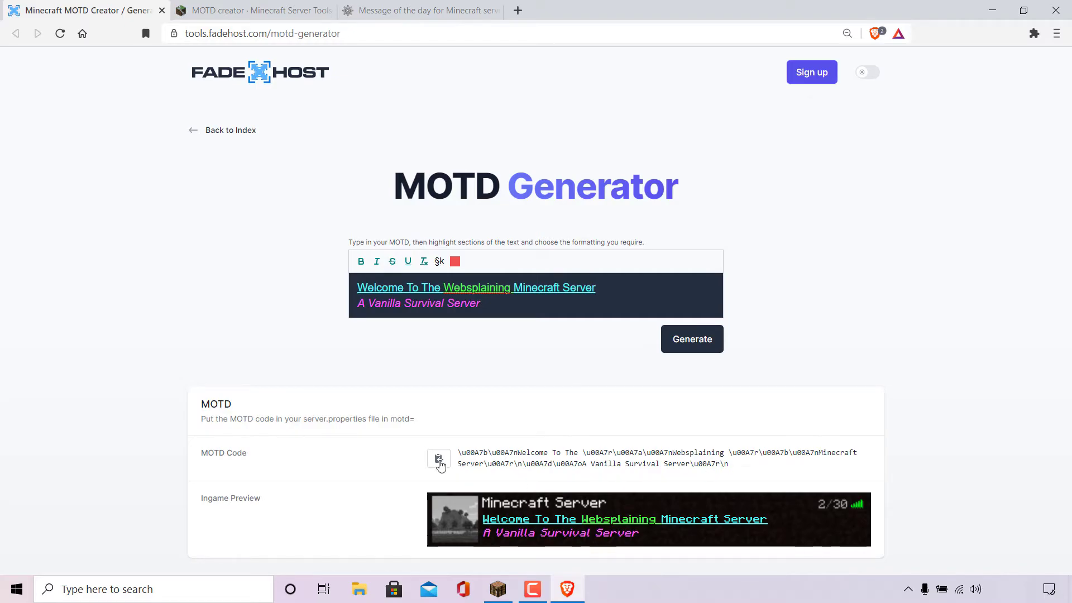
{"action": "left_click", "coordinate": [439, 461]}
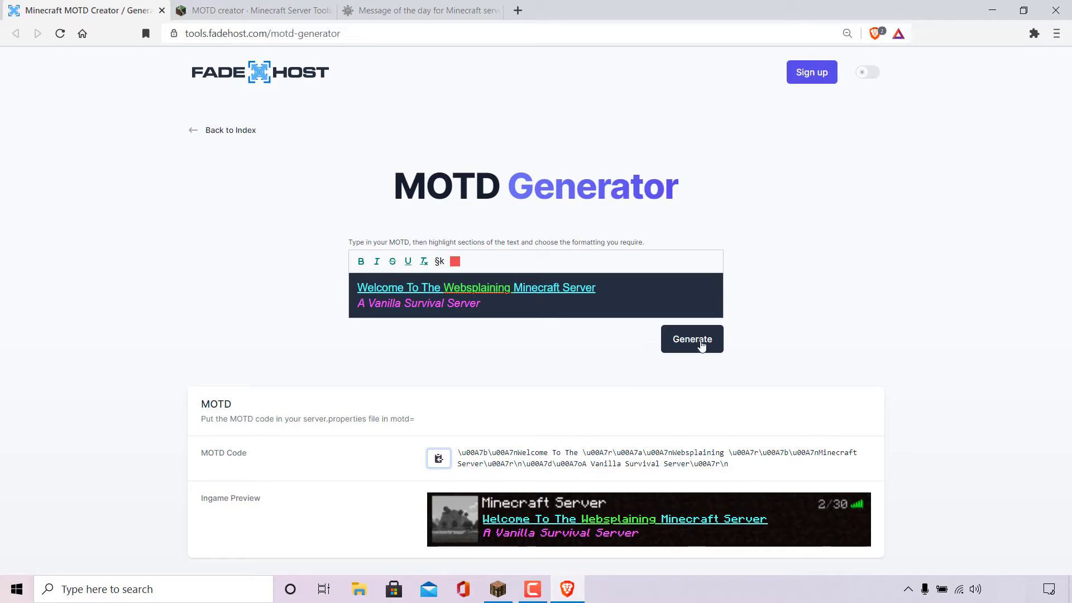
{"action": "left_click", "coordinate": [1056, 10]}
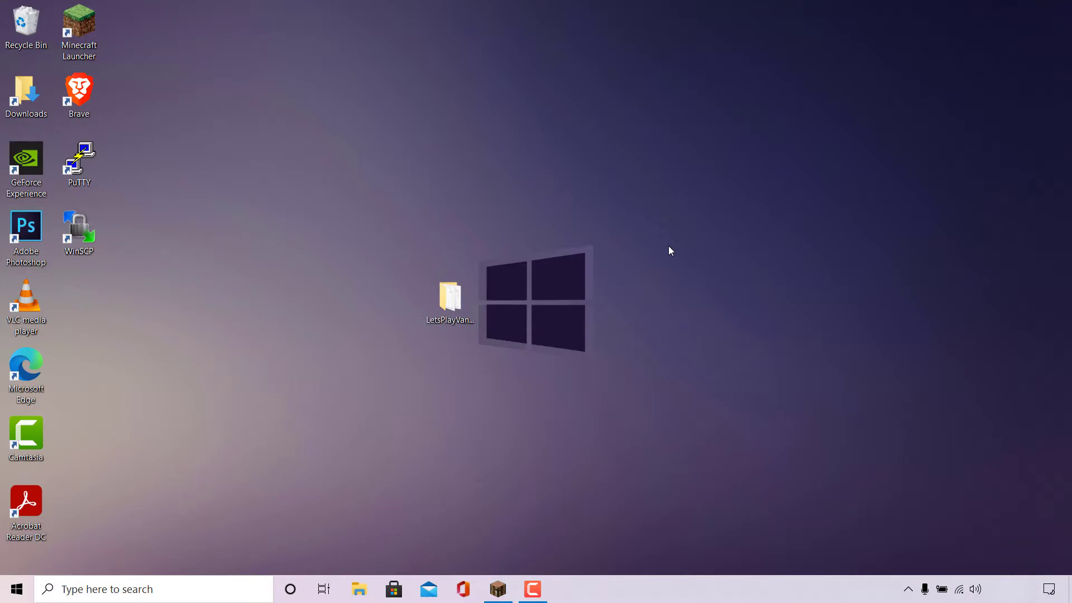
Open server.properties from LetsPlayVanilla.com in Notepad without making Notepad the default app
{"action": "left_click_drag", "start_coordinate": [492, 298], "coordinate": [460, 371]}
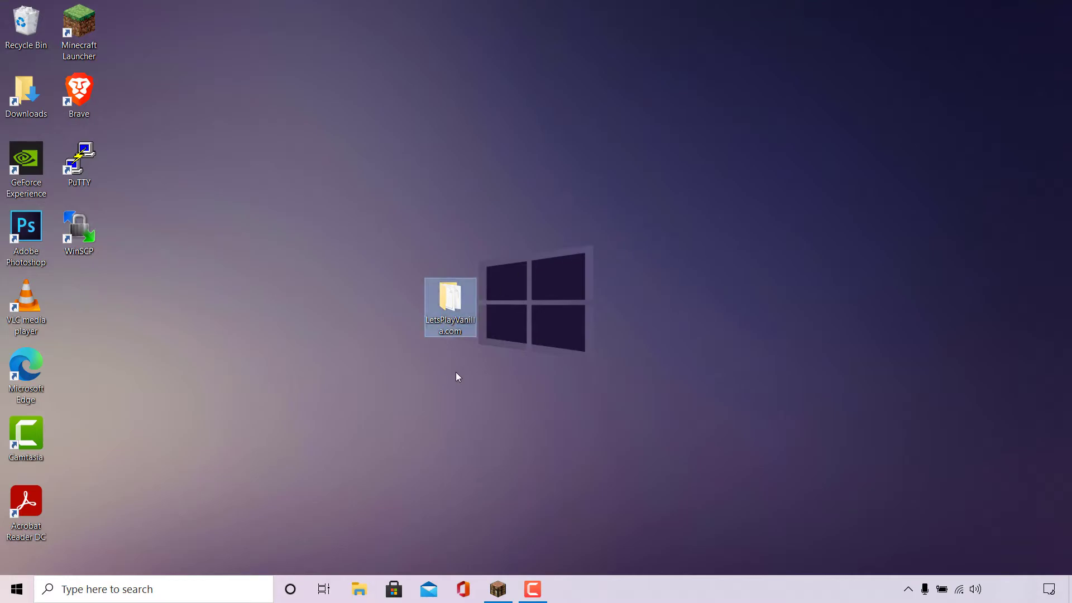
{"action": "double_click", "coordinate": [462, 317]}
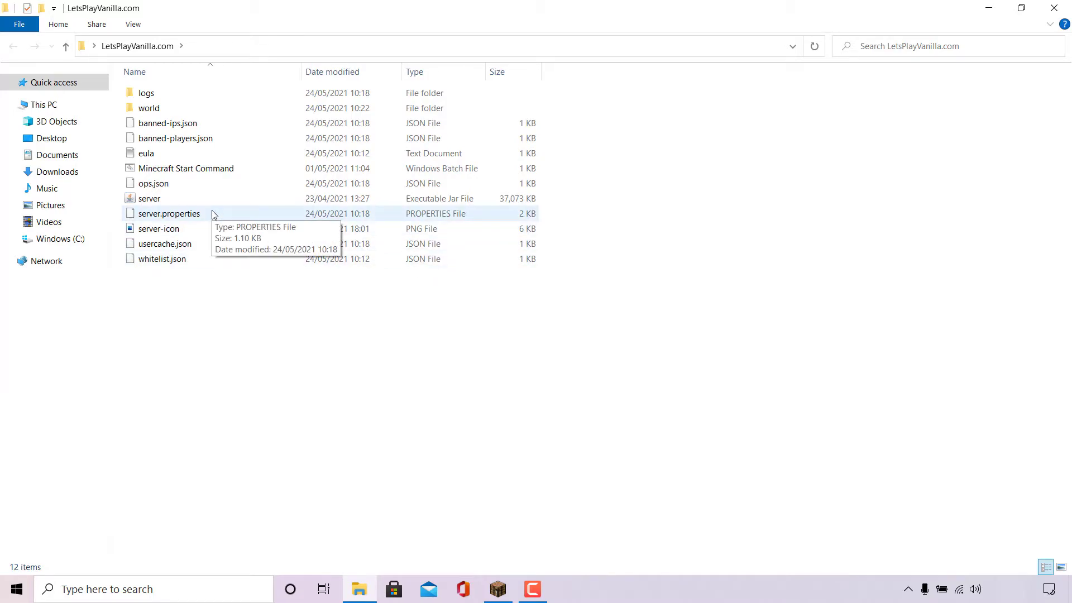
{"action": "double_click", "coordinate": [244, 213]}
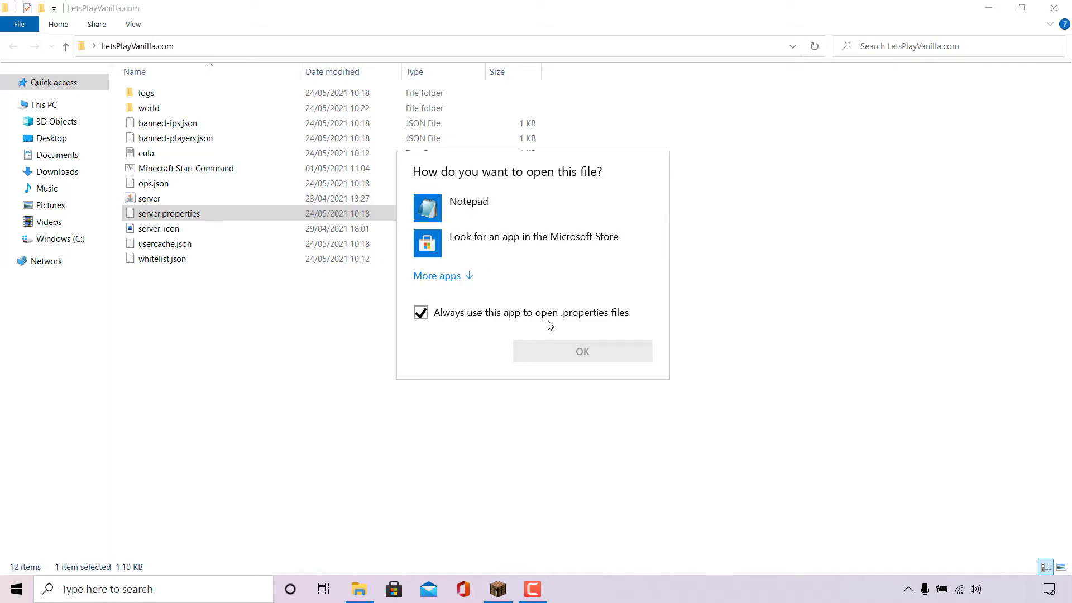
{"action": "left_click", "coordinate": [421, 313]}
{"action": "left_click", "coordinate": [539, 208]}
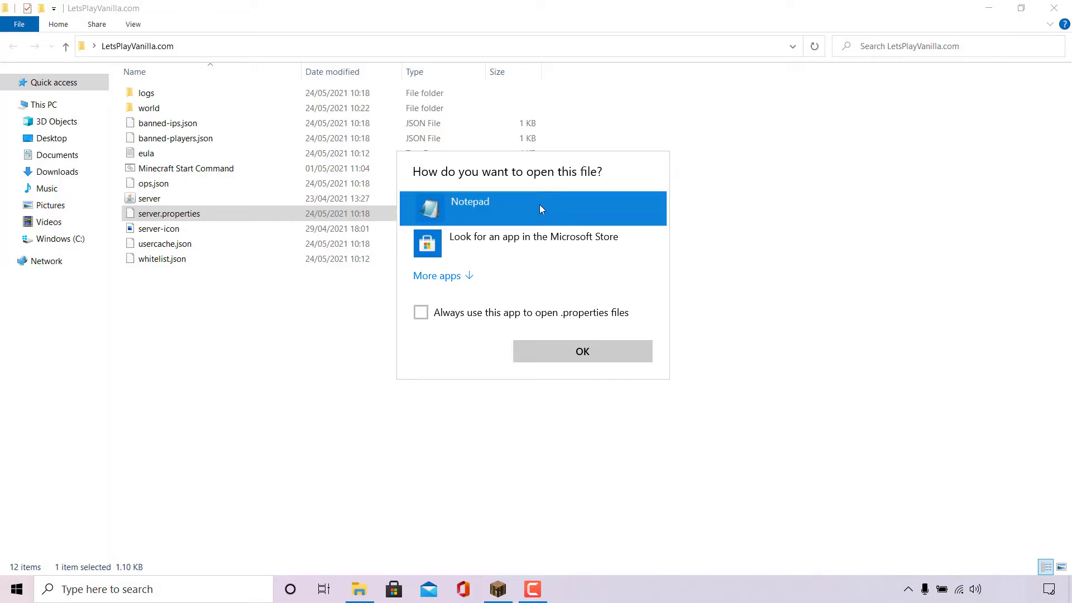
{"action": "left_click", "coordinate": [631, 352]}
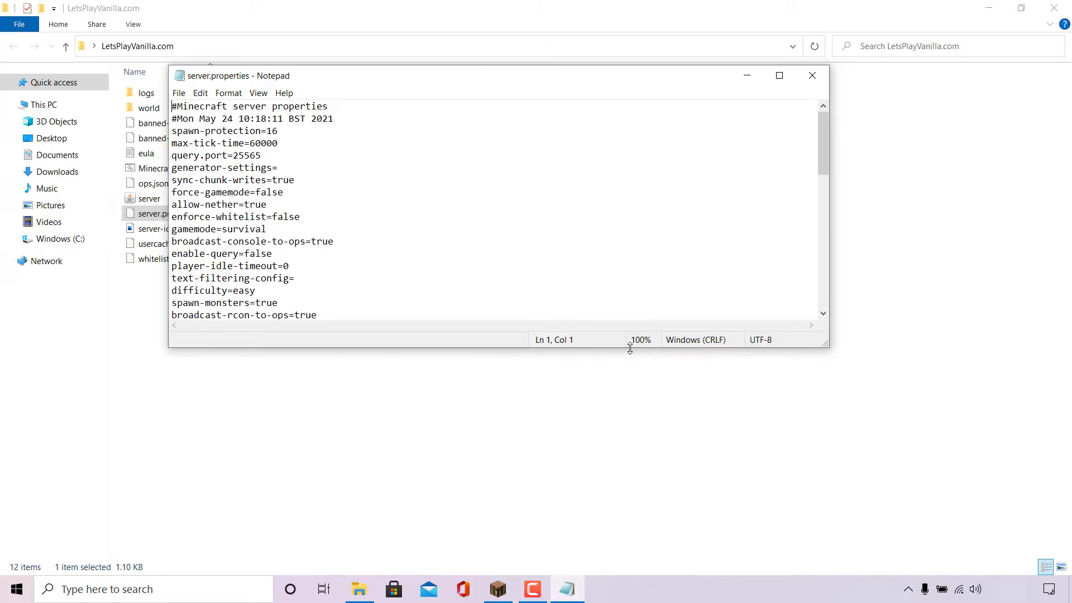
Maximize Notepad and scroll to the motd=A Minecraft Server line
{"action": "left_click", "coordinate": [780, 77]}
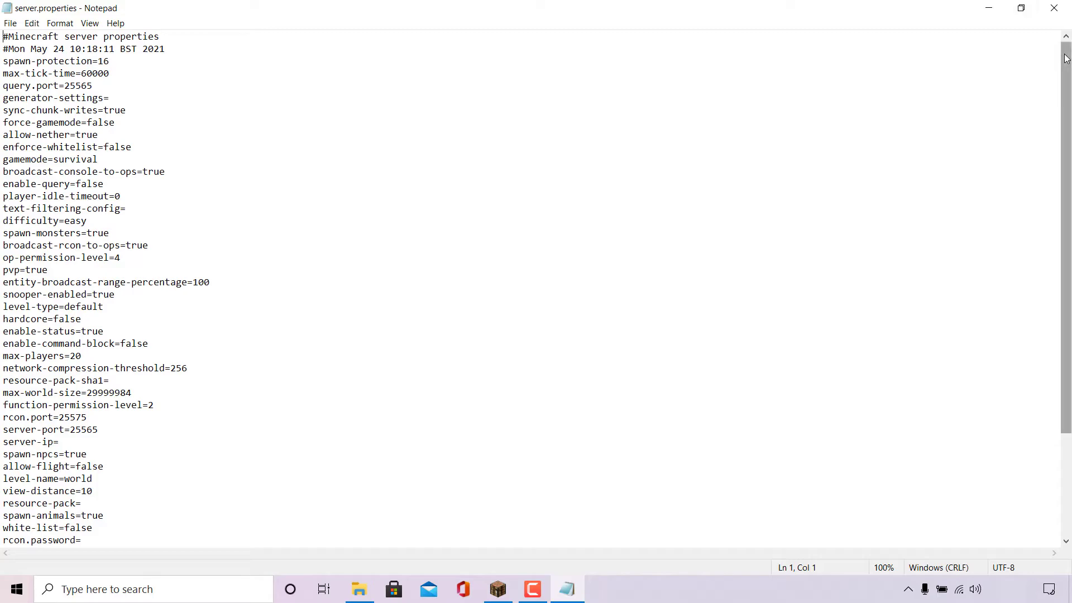
{"action": "scroll", "coordinate": [1066, 168], "scroll_direction": "down", "scroll_amount": 4}
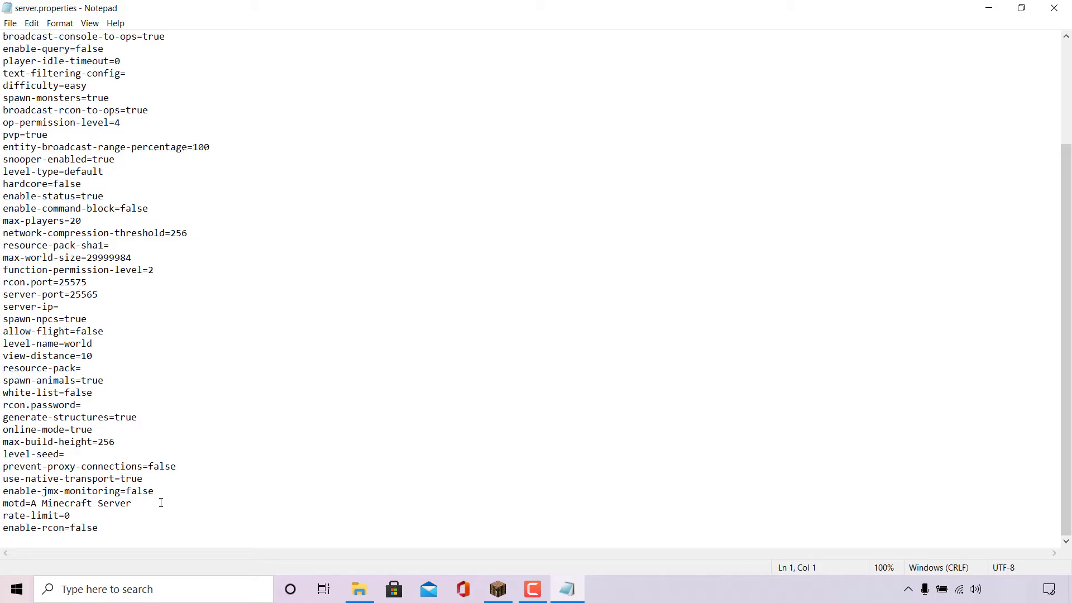
Replace 'A Minecraft Server' after motd= with the pasted MOTD code, save, and close Notepad
{"action": "left_click_drag", "start_coordinate": [161, 502], "coordinate": [34, 505]}
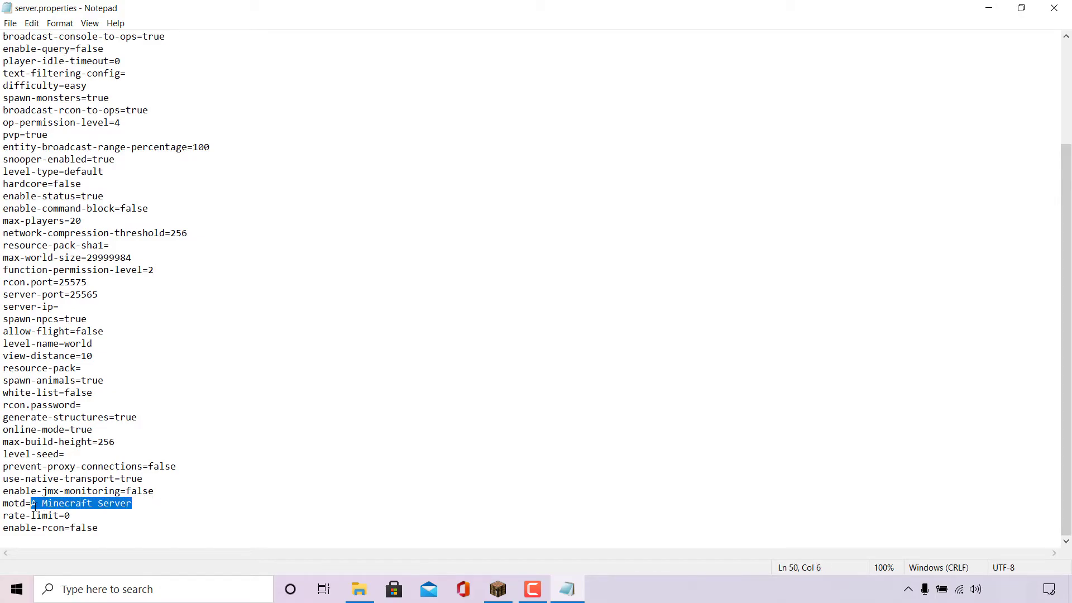
{"action": "key", "text": "BackSpace"}
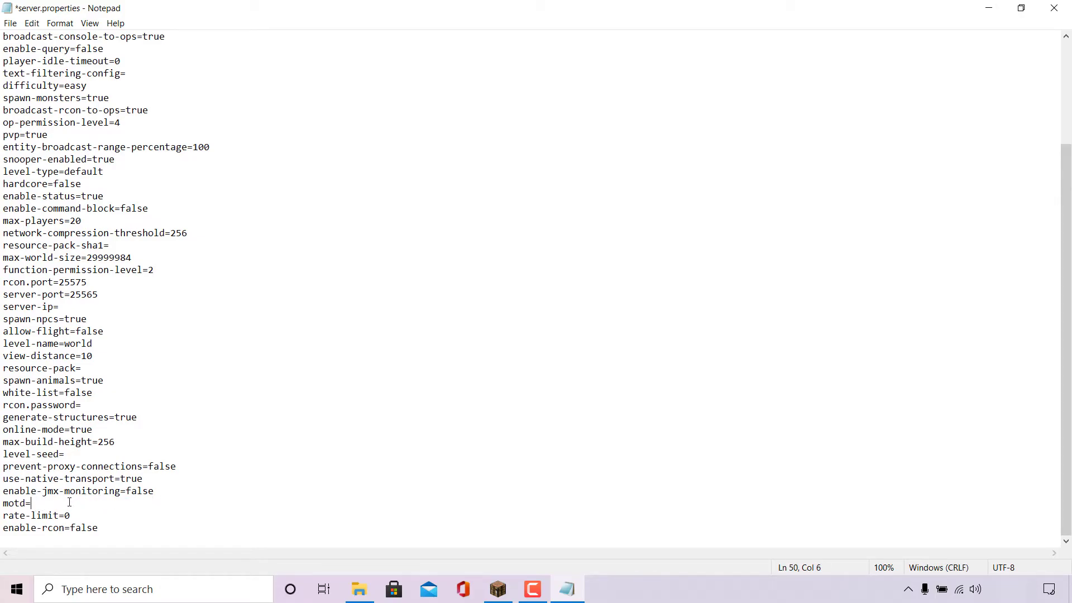
{"action": "right_click", "coordinate": [68, 504]}
{"action": "left_click", "coordinate": [114, 371]}
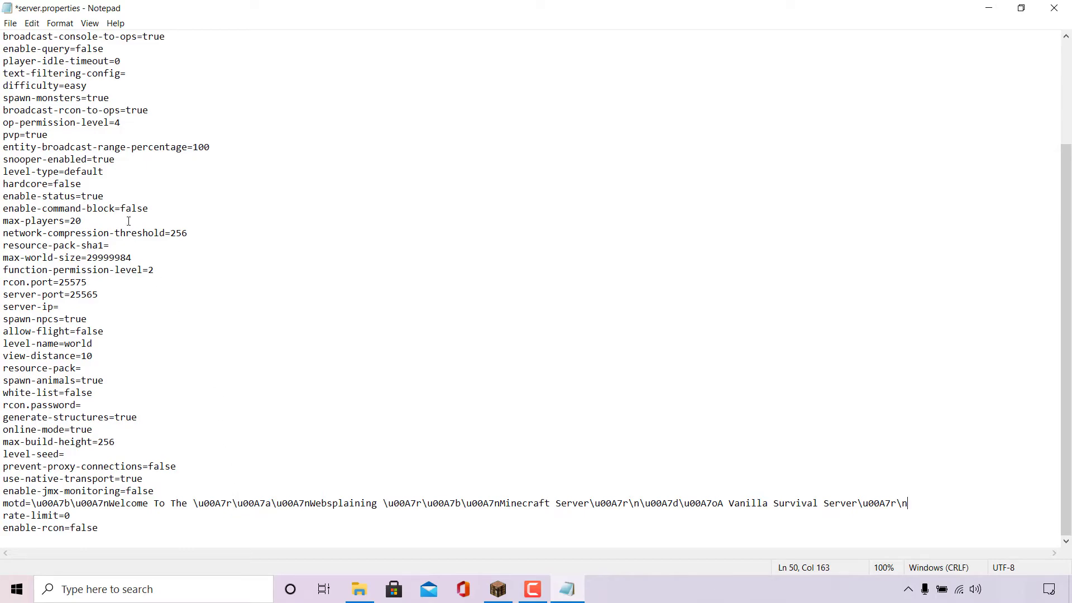
{"action": "left_click", "coordinate": [10, 23]}
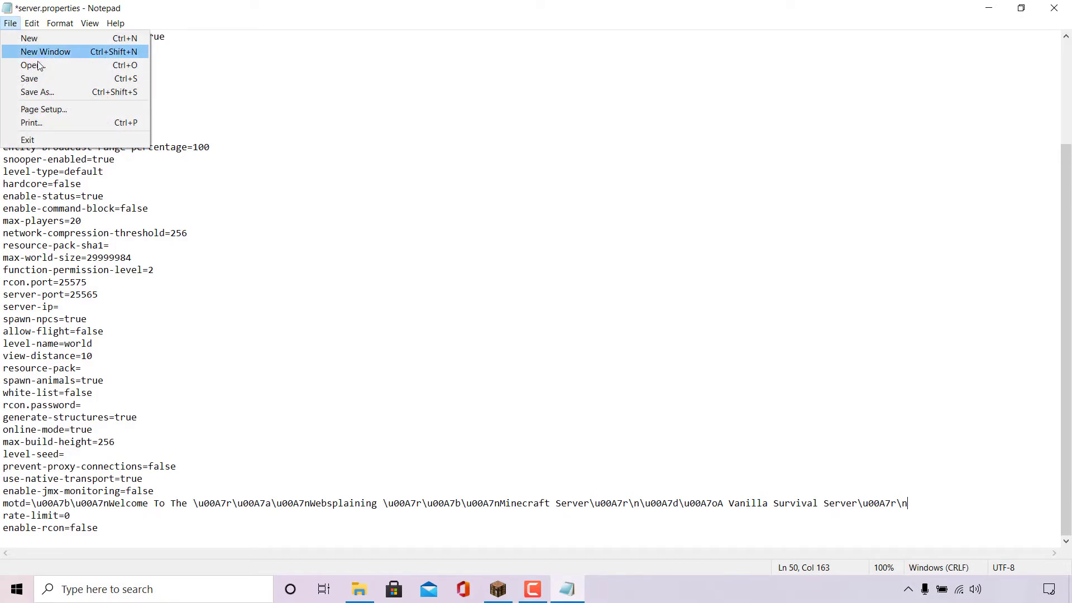
{"action": "left_click", "coordinate": [53, 80]}
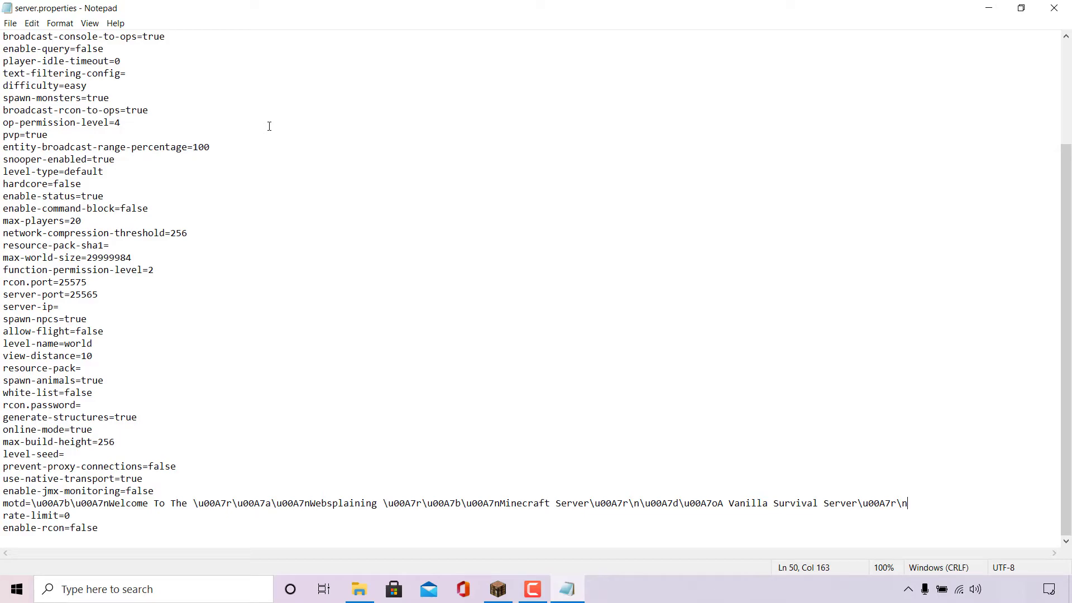
{"action": "left_click", "coordinate": [1054, 8]}
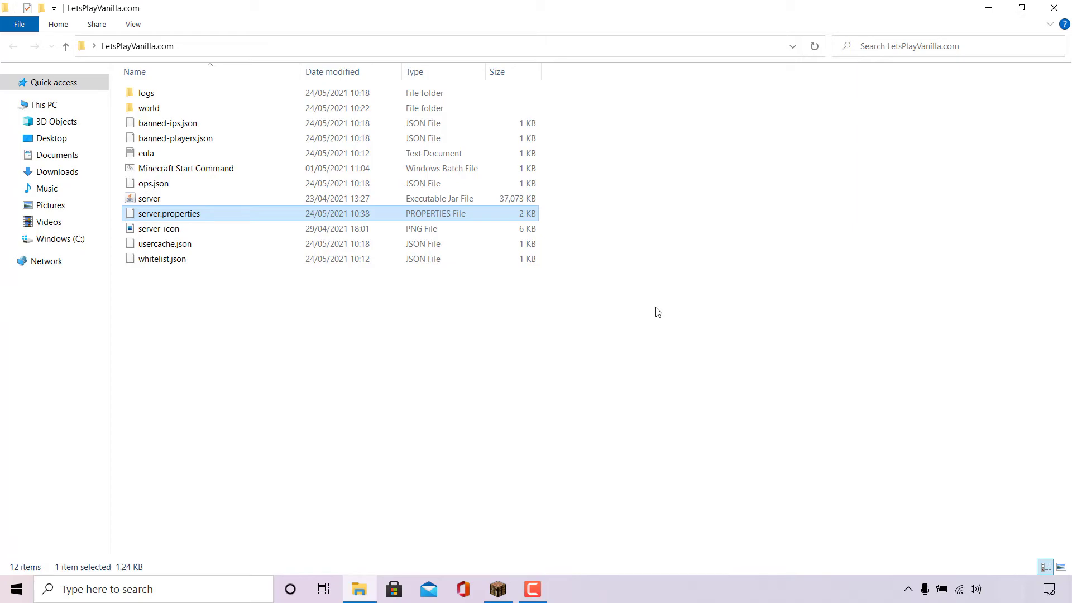
Launch the 1.16.5 server with the Minecraft Start Command and maximize its console
{"action": "left_click", "coordinate": [272, 168]}
{"action": "double_click", "coordinate": [273, 168]}
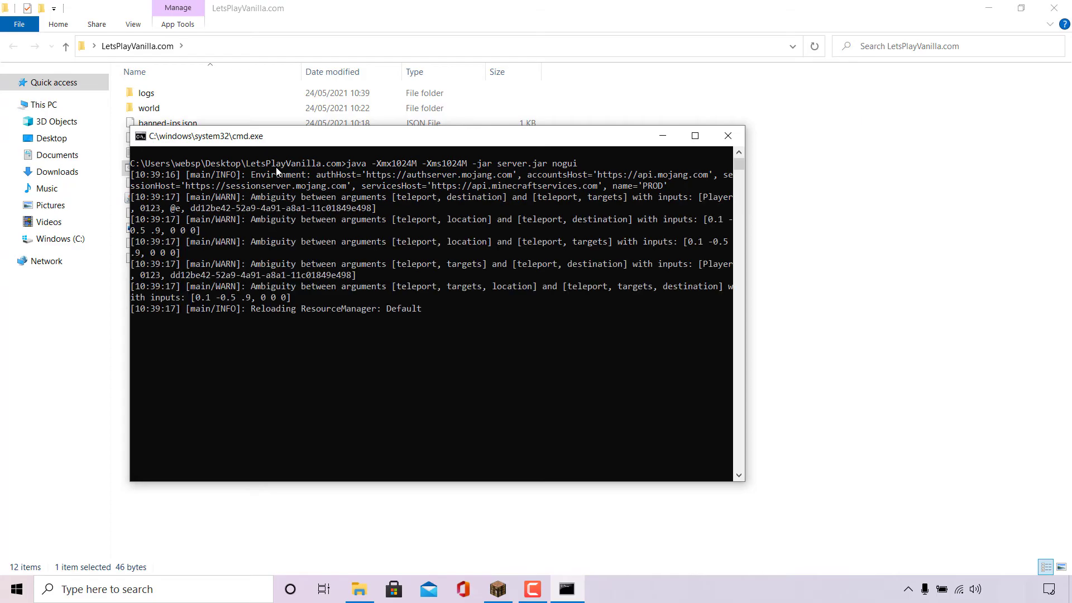
{"action": "left_click", "coordinate": [688, 139]}
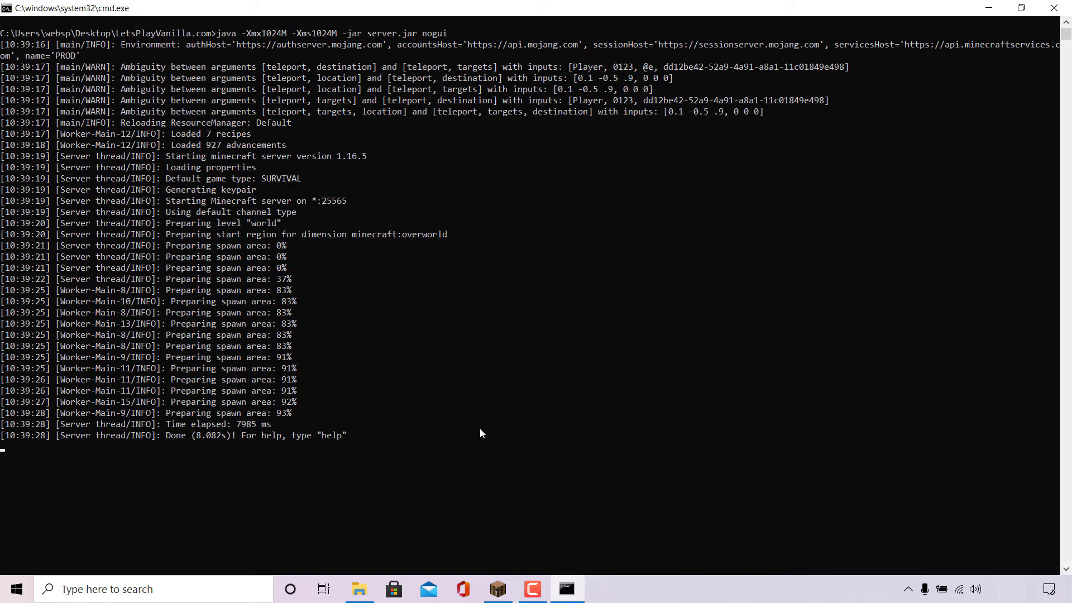
Refresh the multiplayer list and select websplaining to show its two-line styled welcome MOTD
{"action": "left_click", "coordinate": [497, 589]}
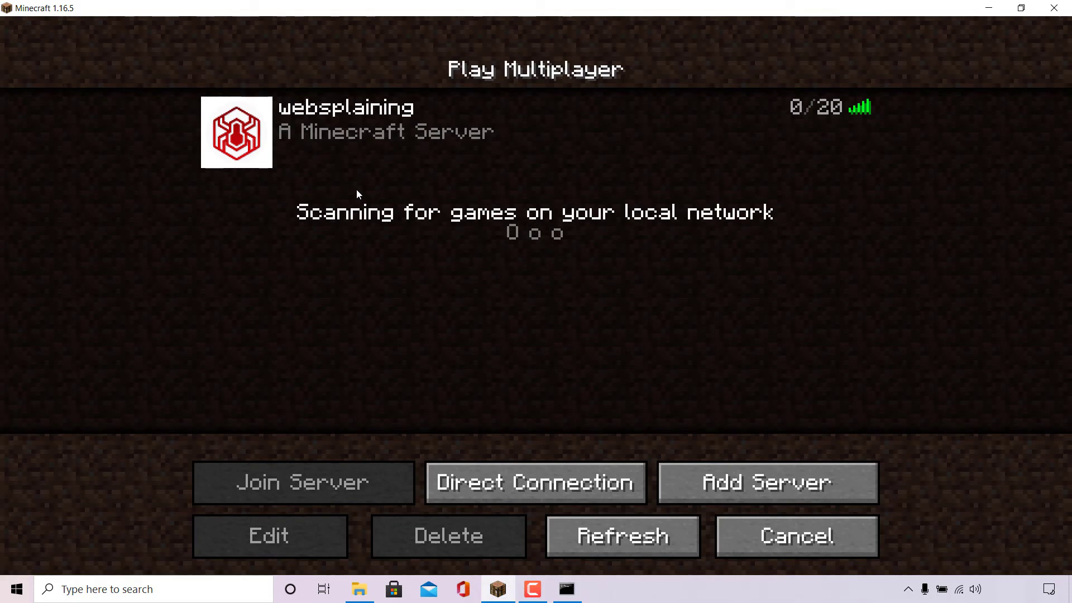
{"action": "left_click", "coordinate": [623, 534]}
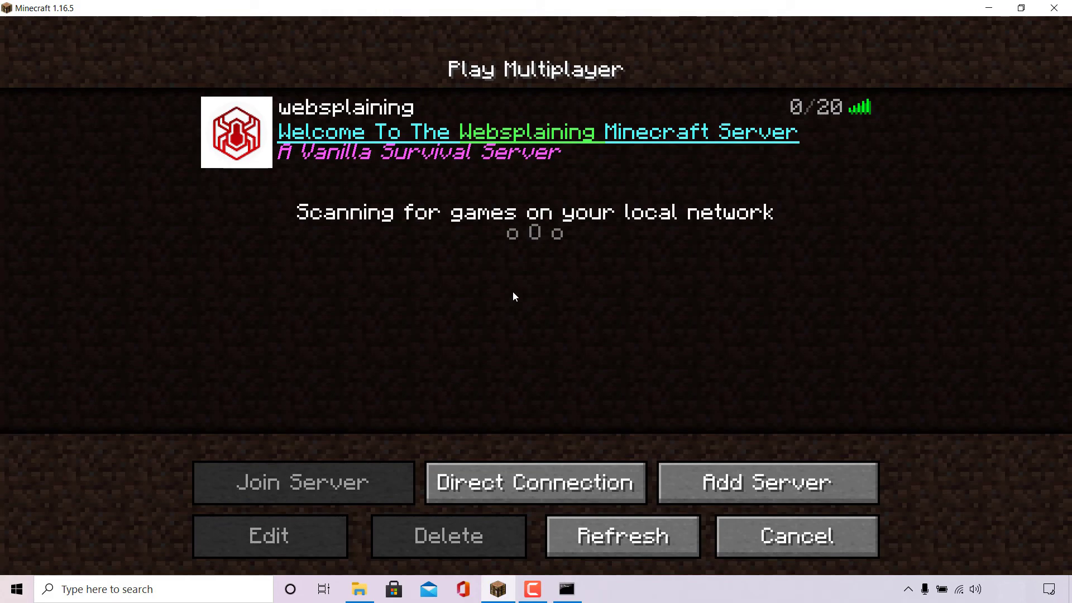
{"action": "mouse_move", "coordinate": [327, 152]}
{"action": "left_click", "coordinate": [502, 149]}
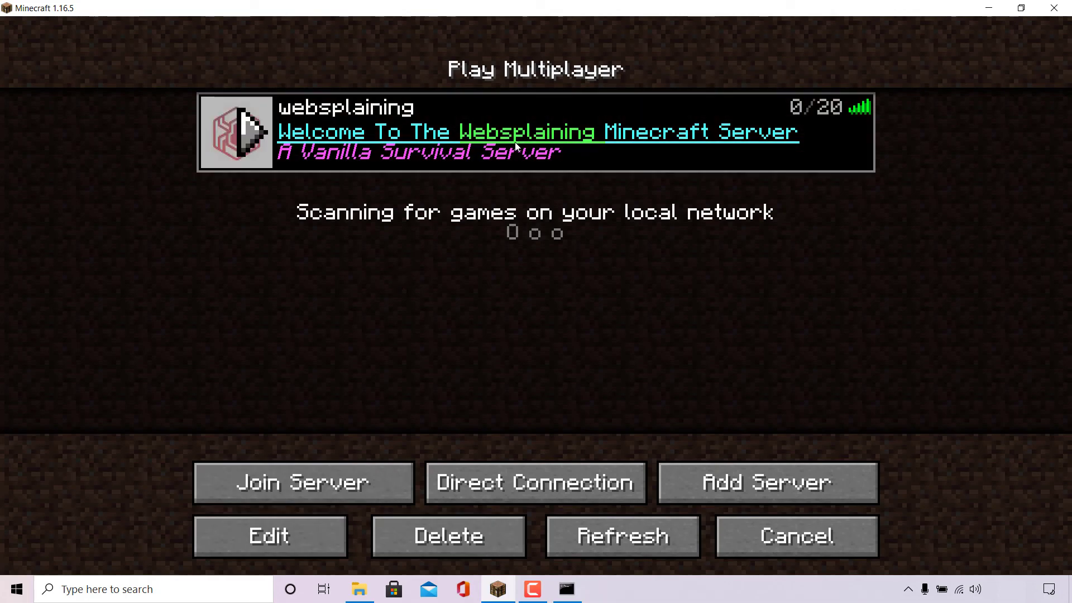